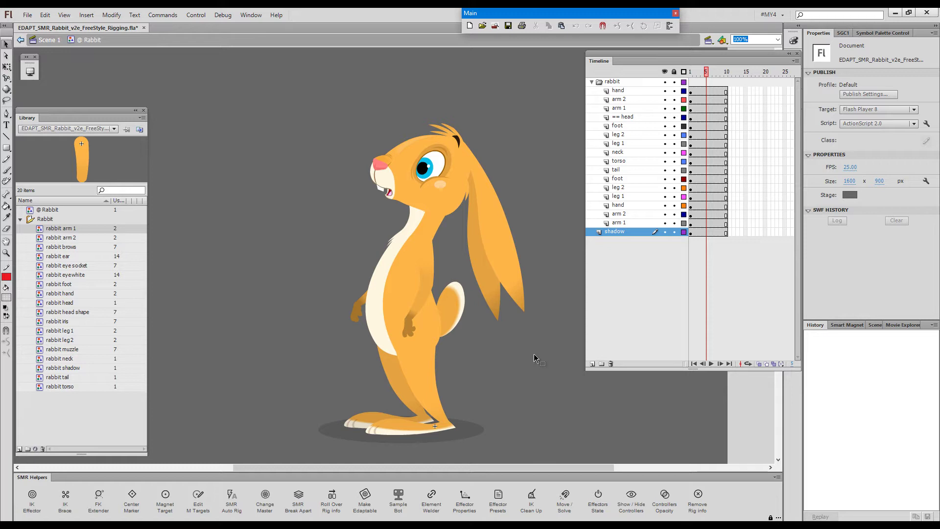
Step: Open the rig tool flyout in the Tools panel to show the KineFlex and FreeStyle Rigging options
{"action": "left_click", "coordinate": [6, 79]}
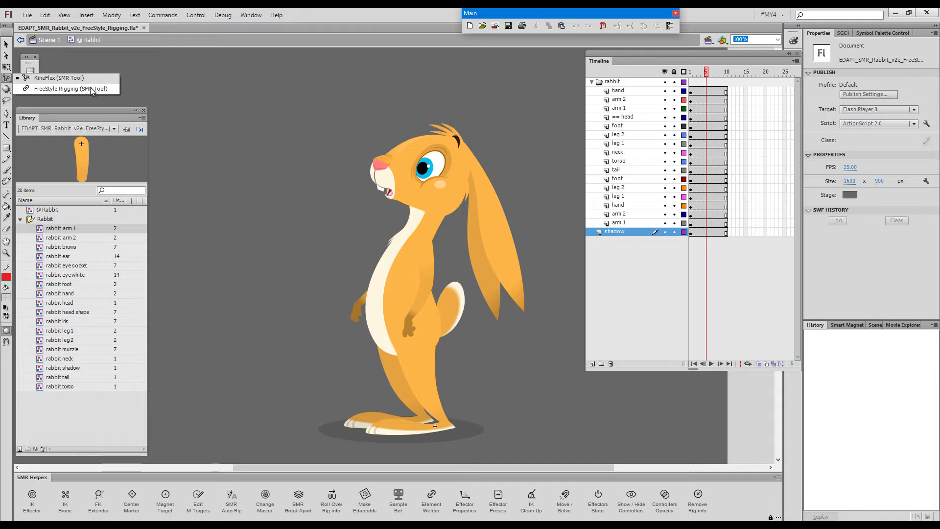
Step: Switch to FreeStyle Rigging (SMR Tool) and open the Commands menu
{"action": "left_click", "coordinate": [112, 90]}
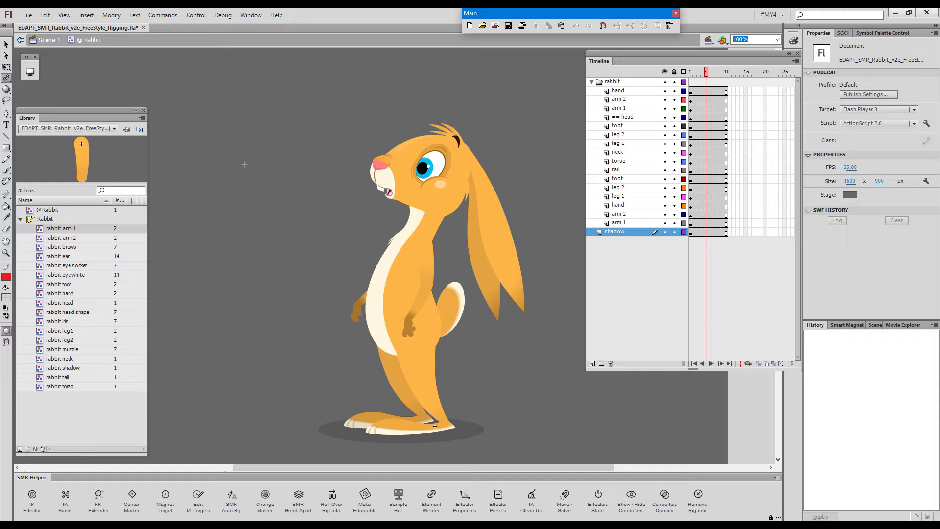
{"action": "left_click", "coordinate": [163, 14]}
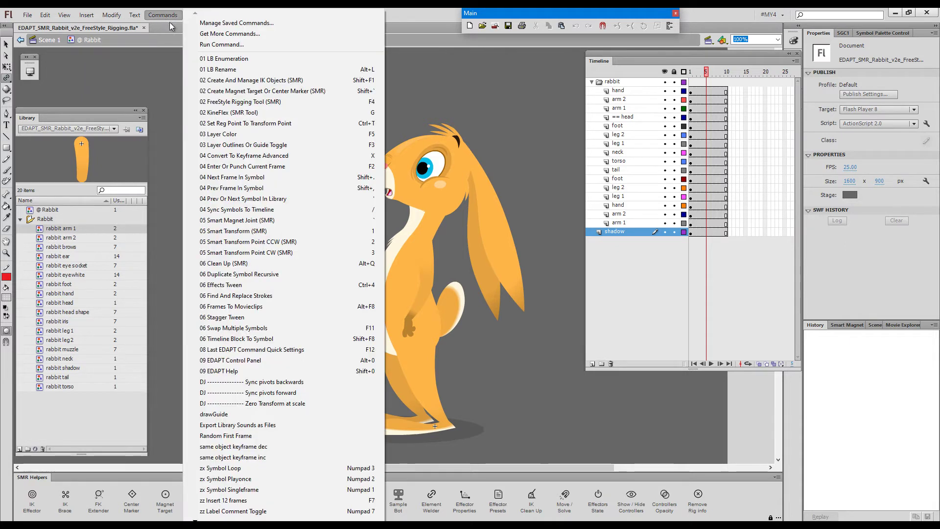
Step: Run Commands > 02 FreeStyle Rigging Tool (SMR) on the Rabbit symbol
{"action": "left_click", "coordinate": [359, 101]}
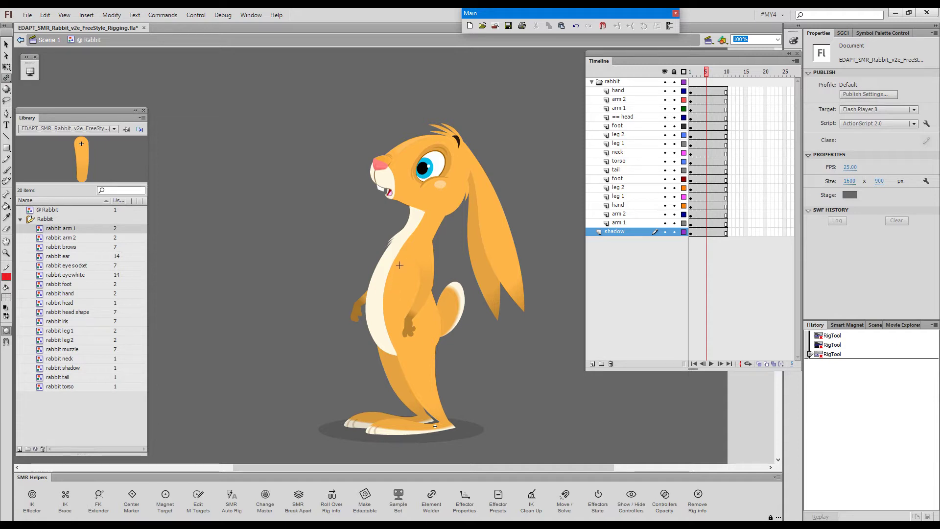
Step: After the keyframe warning, clear the timeline frame selection and select frame 1
{"action": "left_click", "coordinate": [374, 358]}
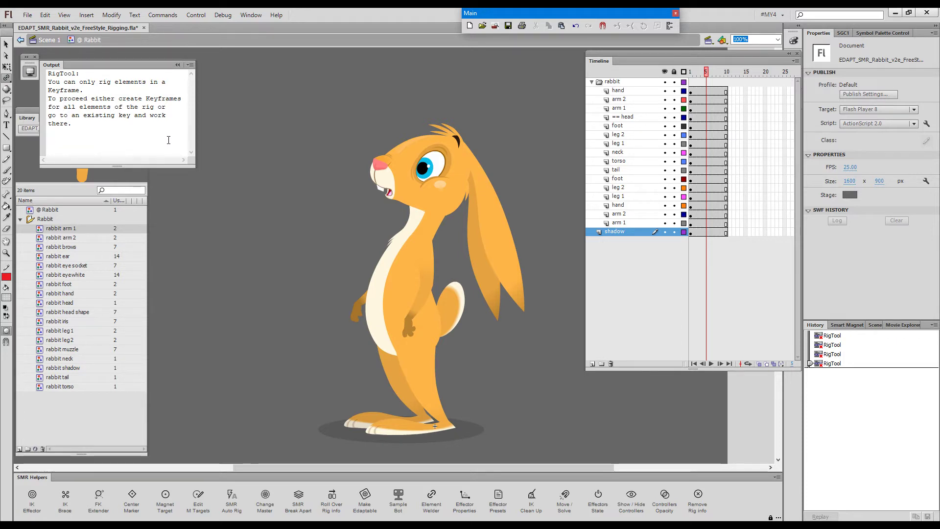
{"action": "left_click", "coordinate": [706, 75]}
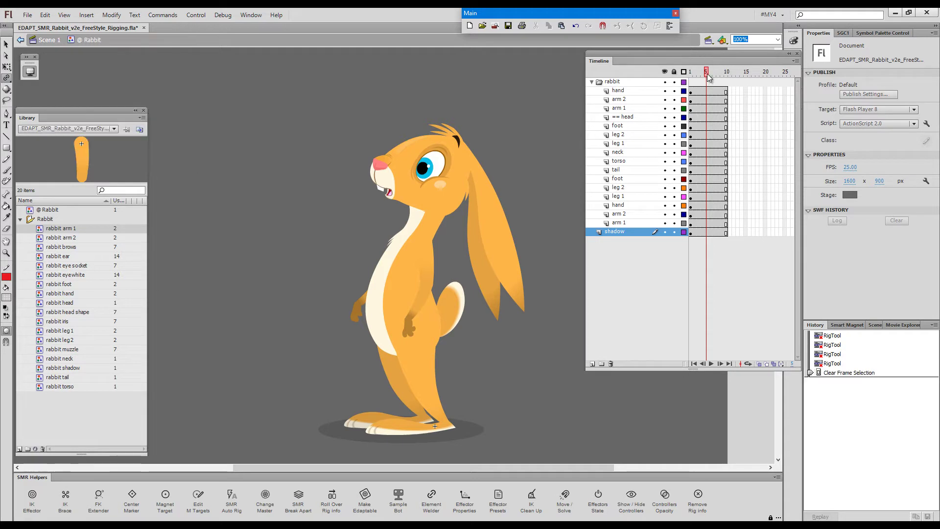
{"action": "left_click", "coordinate": [707, 75]}
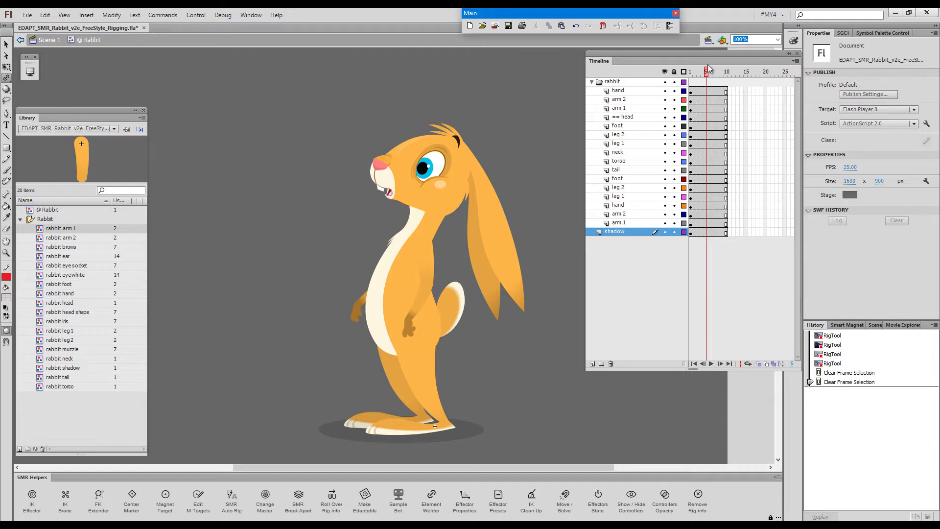
{"action": "left_click", "coordinate": [691, 73]}
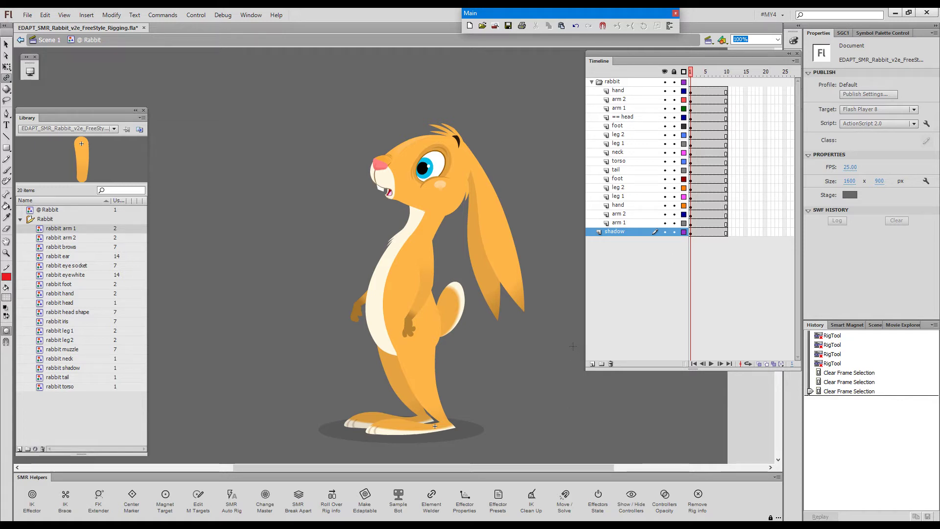
Step: Draw a FreeStyle rig link joining the rabbit's neck to its torso
{"action": "left_click", "coordinate": [394, 288]}
{"action": "left_click_drag", "start_coordinate": [394, 288], "coordinate": [418, 222]}
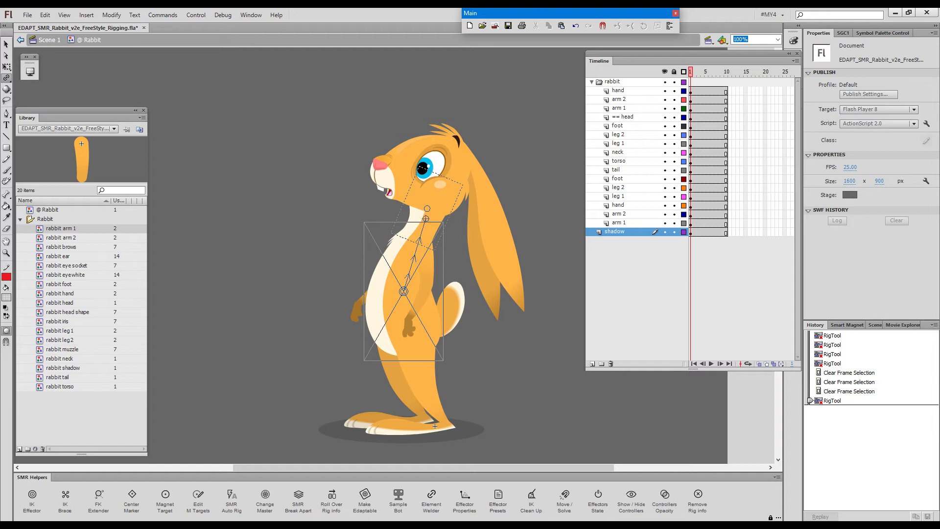
{"action": "left_click_drag", "start_coordinate": [426, 218], "coordinate": [425, 220]}
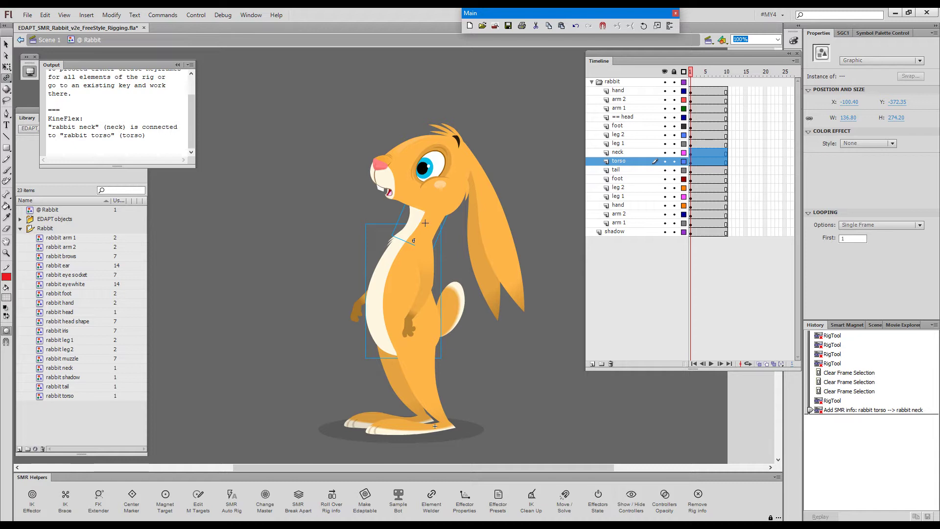
Step: Expand the EDAPT objects library folder and review the rigging output messages
{"action": "left_click", "coordinate": [21, 219]}
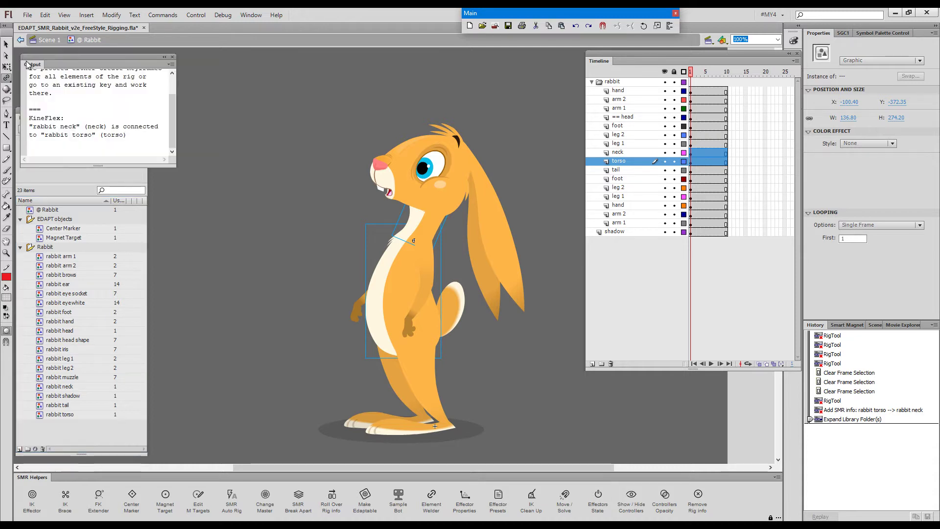
{"action": "left_click", "coordinate": [29, 71]}
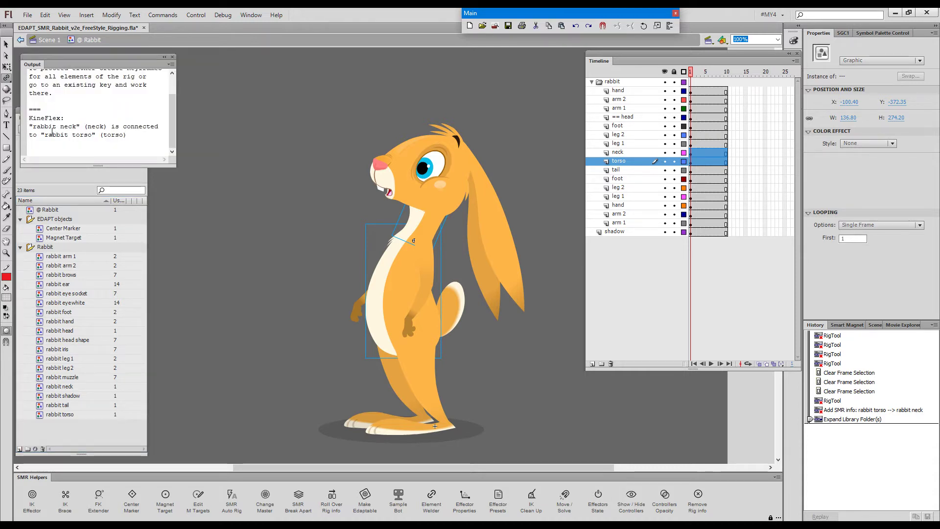
{"action": "left_click", "coordinate": [165, 57]}
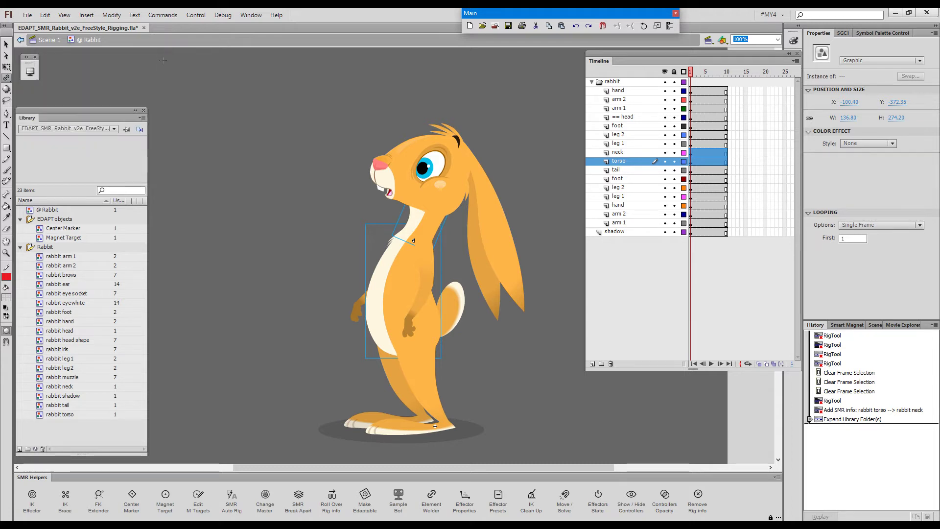
Step: Add rig links for neck→head, torso→tail and torso→arm 1
{"action": "left_click", "coordinate": [425, 221]}
{"action": "left_click_drag", "start_coordinate": [481, 206], "coordinate": [492, 250]}
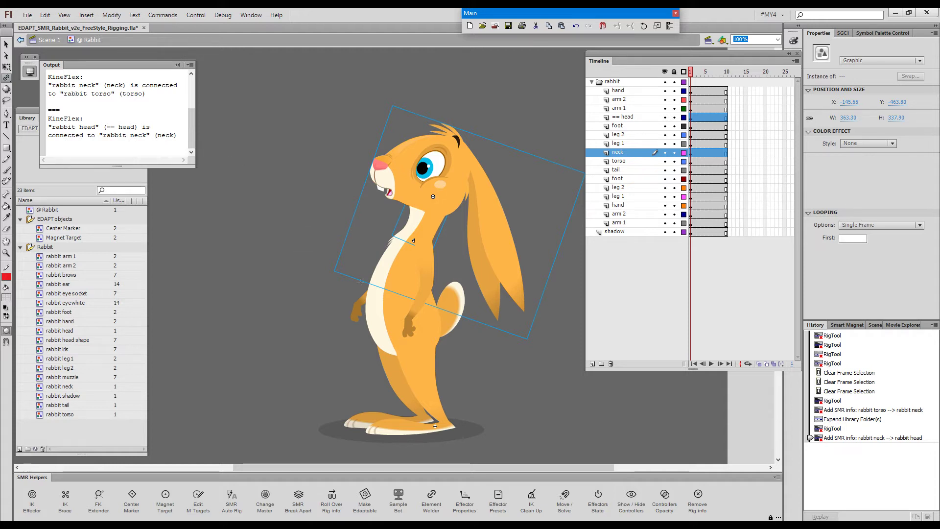
{"action": "left_click_drag", "start_coordinate": [388, 320], "coordinate": [454, 303]}
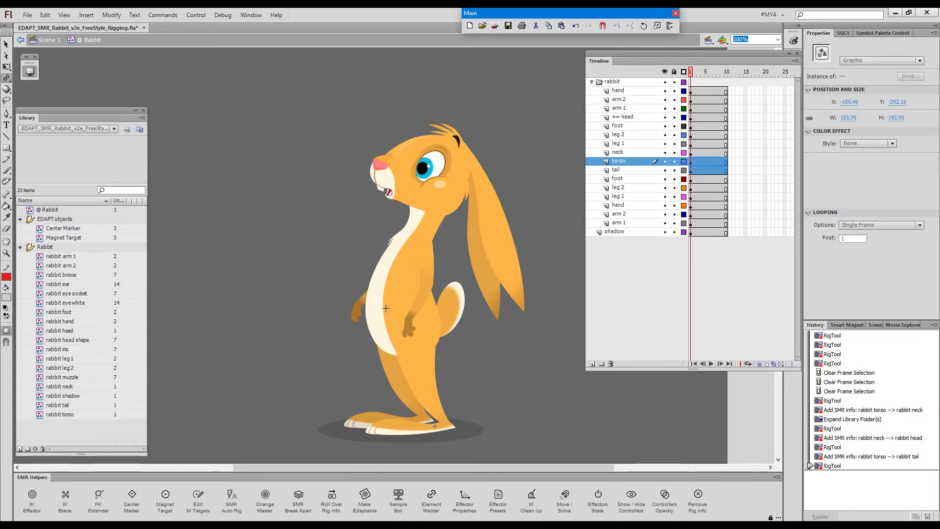
{"action": "left_click_drag", "start_coordinate": [384, 309], "coordinate": [401, 274]}
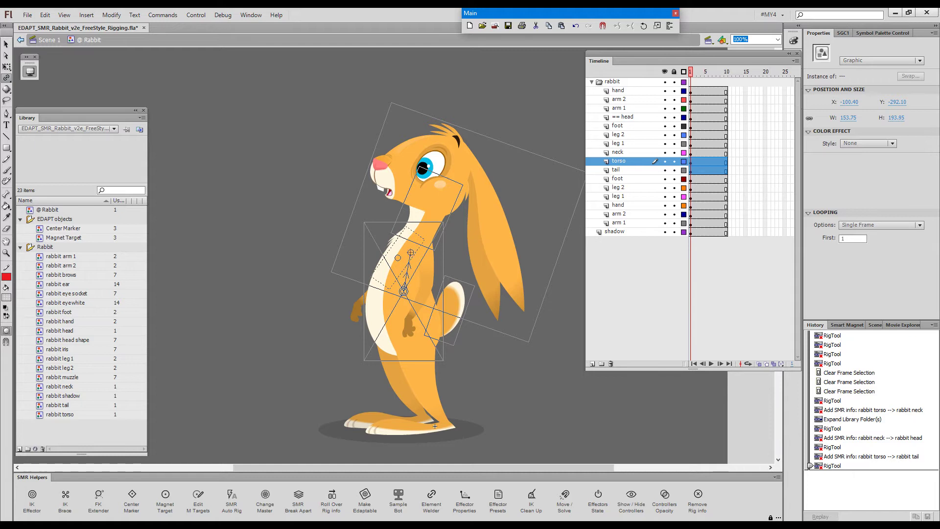
{"action": "left_click_drag", "start_coordinate": [411, 252], "coordinate": [425, 272]}
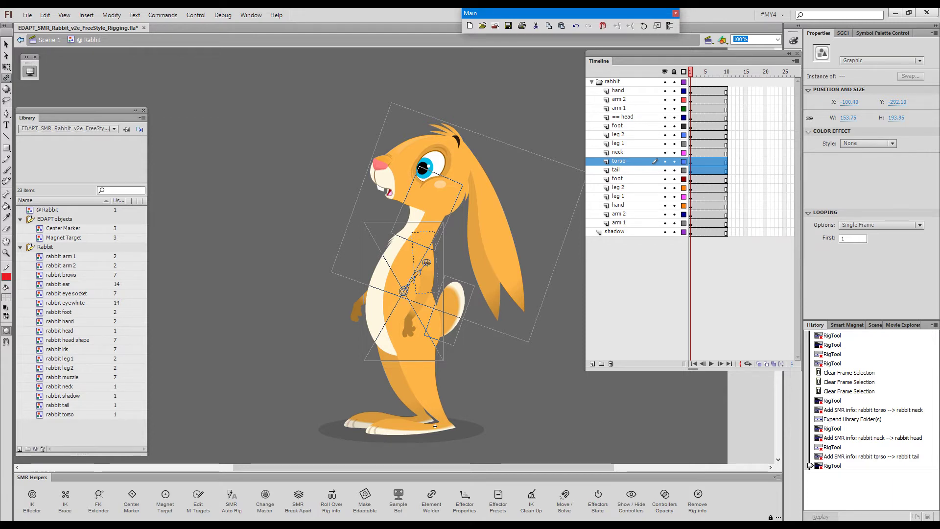
Step: Chain arm 2 onto arm 1 with the FreeStyle Rigging tool
{"action": "key", "text": "F2"}
{"action": "left_click", "coordinate": [424, 260]}
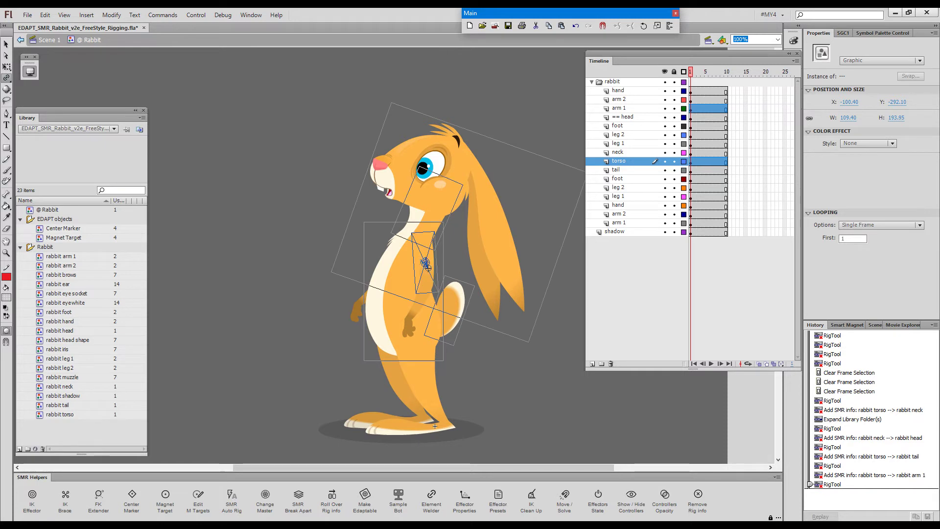
{"action": "left_click_drag", "start_coordinate": [427, 272], "coordinate": [418, 304]}
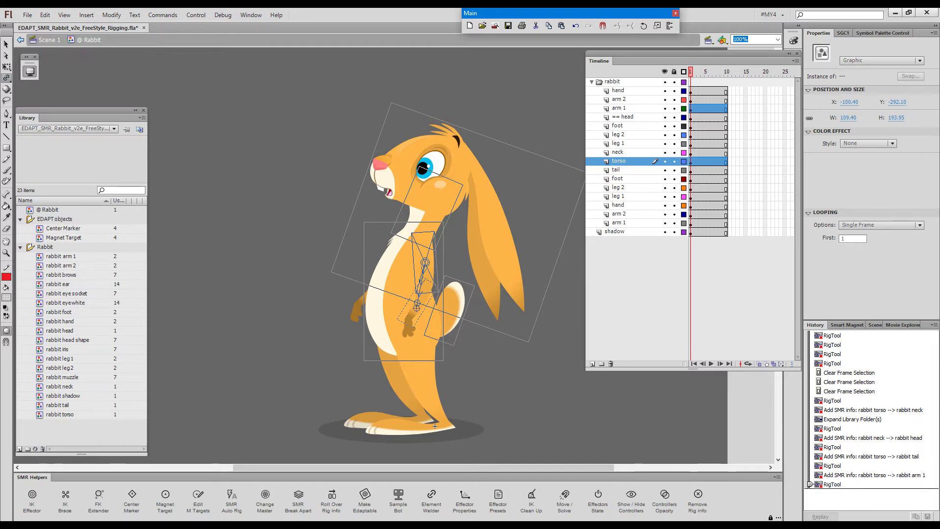
{"action": "left_click_drag", "start_coordinate": [417, 306], "coordinate": [411, 327]}
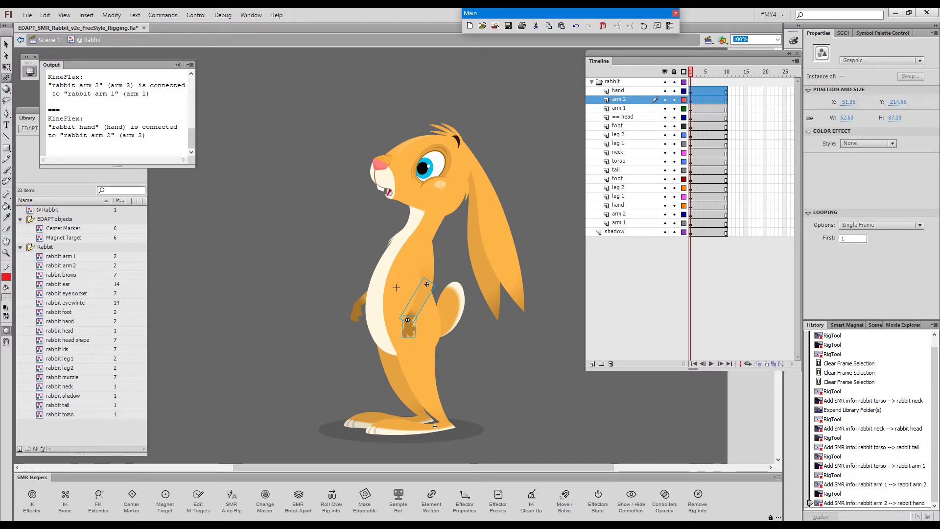
Step: Link the front arm 2 to the torso, the front hand to its arm, and drag a link down the legs
{"action": "left_click", "coordinate": [399, 285]}
{"action": "mouse_move", "coordinate": [404, 289]}
{"action": "left_mouse_down"}
{"action": "mouse_move", "coordinate": [389, 296]}
{"action": "mouse_move", "coordinate": [375, 277]}
{"action": "mouse_move", "coordinate": [397, 255]}
{"action": "mouse_move", "coordinate": [365, 297]}
{"action": "left_mouse_up"}
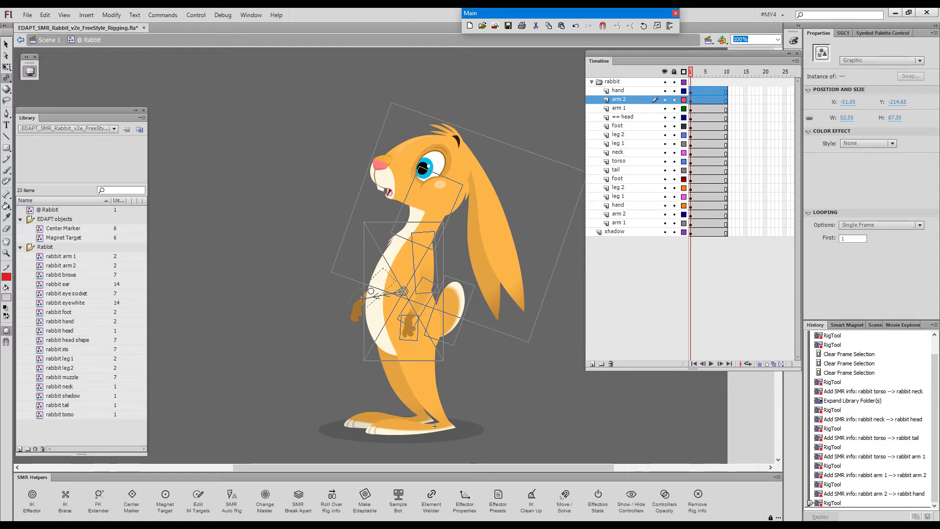
{"action": "left_click_drag", "start_coordinate": [363, 297], "coordinate": [361, 298]}
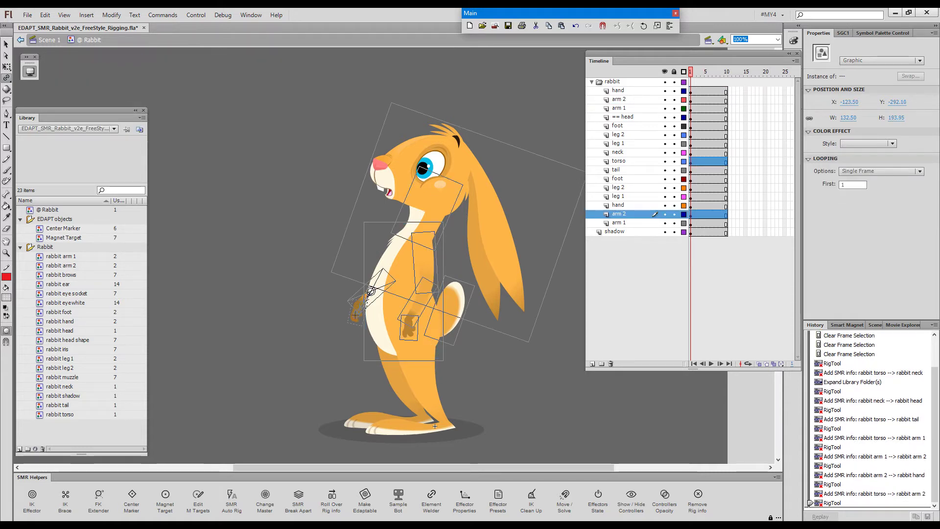
{"action": "left_click_drag", "start_coordinate": [371, 291], "coordinate": [357, 304]}
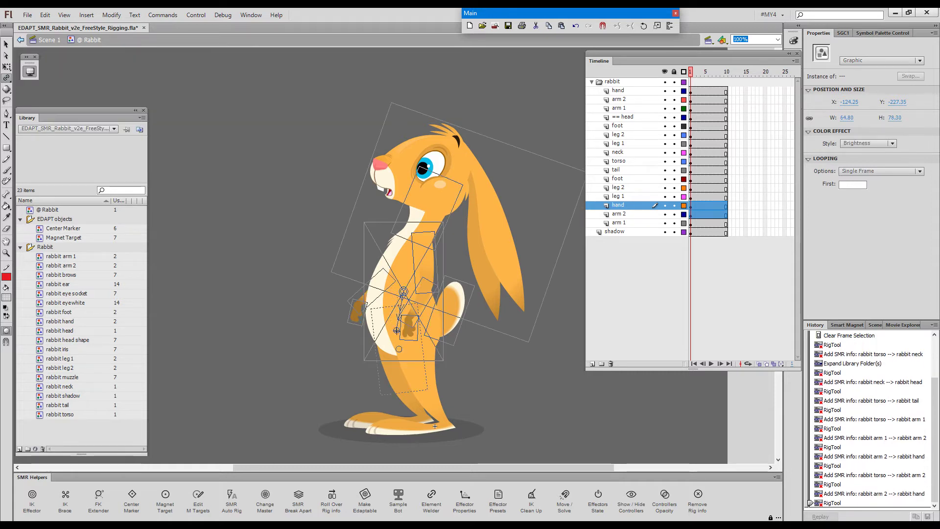
{"action": "left_click_drag", "start_coordinate": [414, 351], "coordinate": [421, 429]}
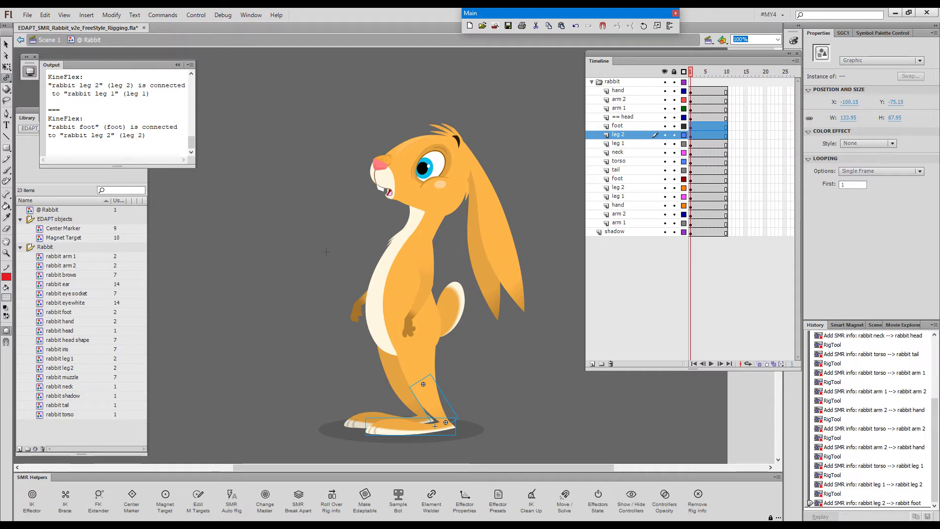
Step: Select the torso, then the front hand with a marquee, then deselect
{"action": "key", "text": "v"}
{"action": "left_click", "coordinate": [369, 295]}
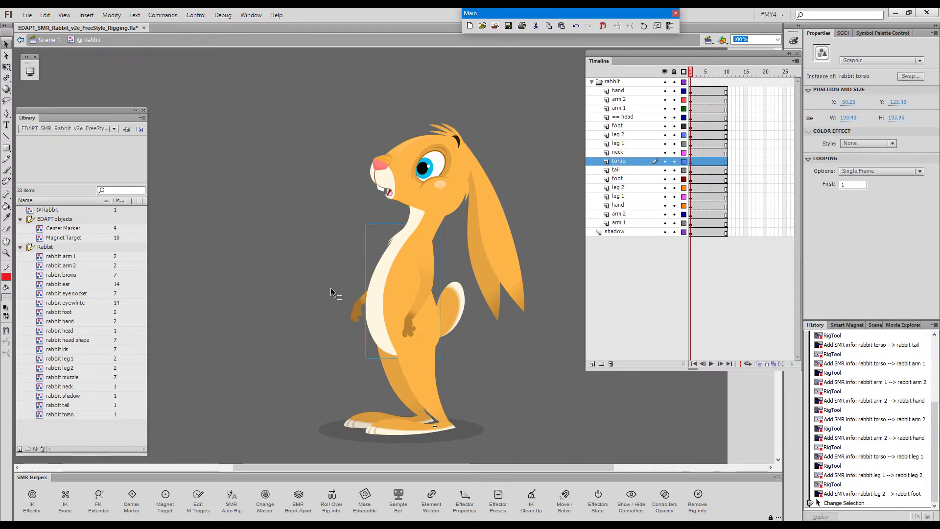
{"action": "left_click", "coordinate": [335, 295]}
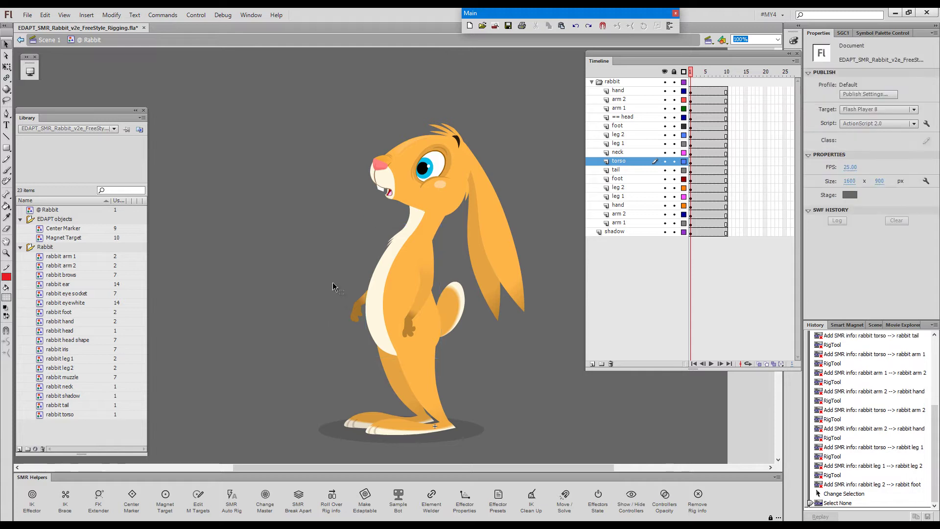
{"action": "left_click_drag", "start_coordinate": [331, 267], "coordinate": [364, 325]}
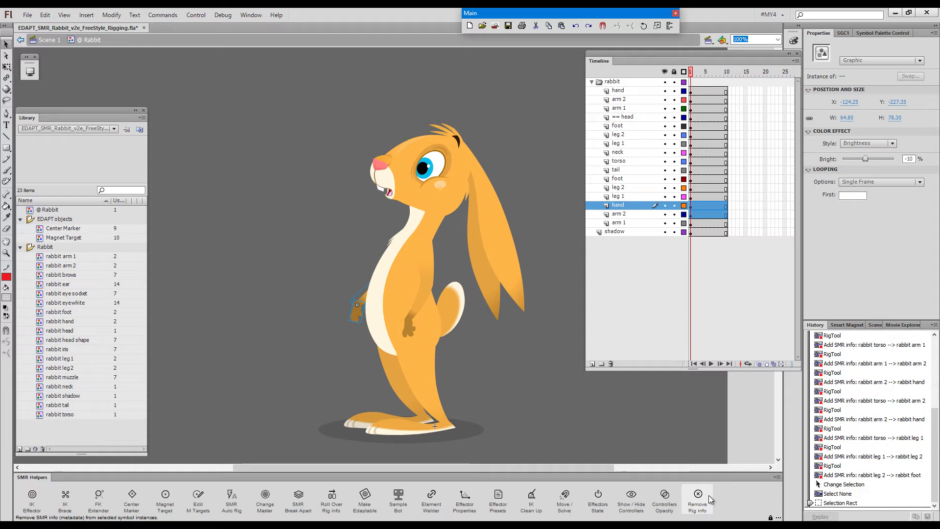
{"action": "left_click", "coordinate": [558, 390]}
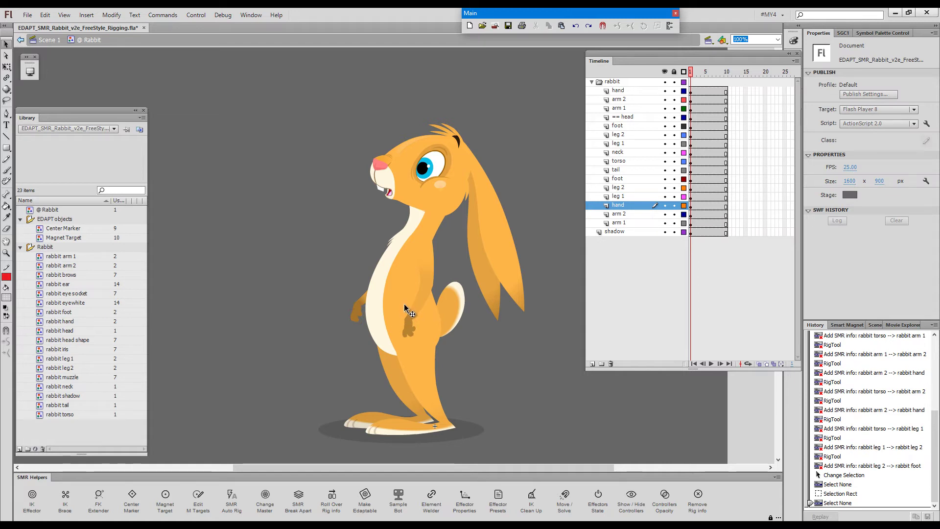
Step: Draw another rig link from the torso, then select the rabbit's hand instance
{"action": "key", "text": "F4"}
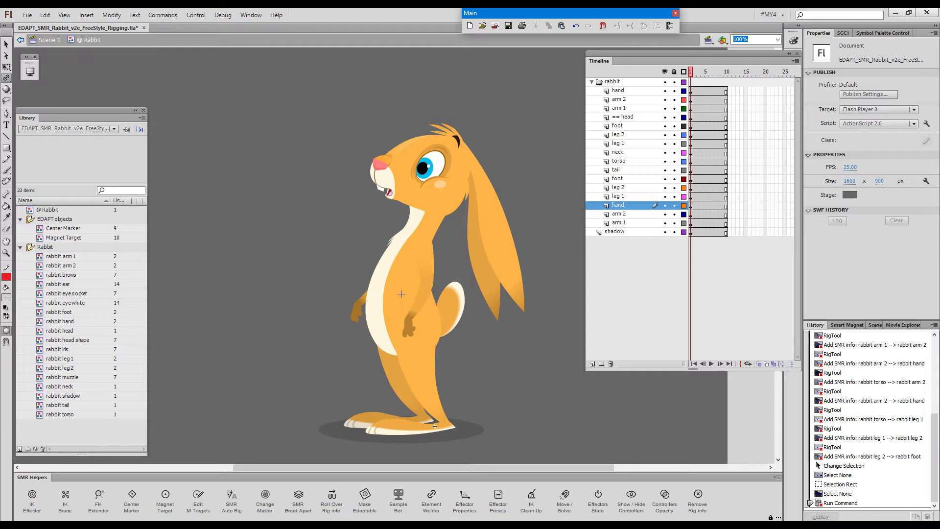
{"action": "left_click_drag", "start_coordinate": [402, 293], "coordinate": [522, 375]}
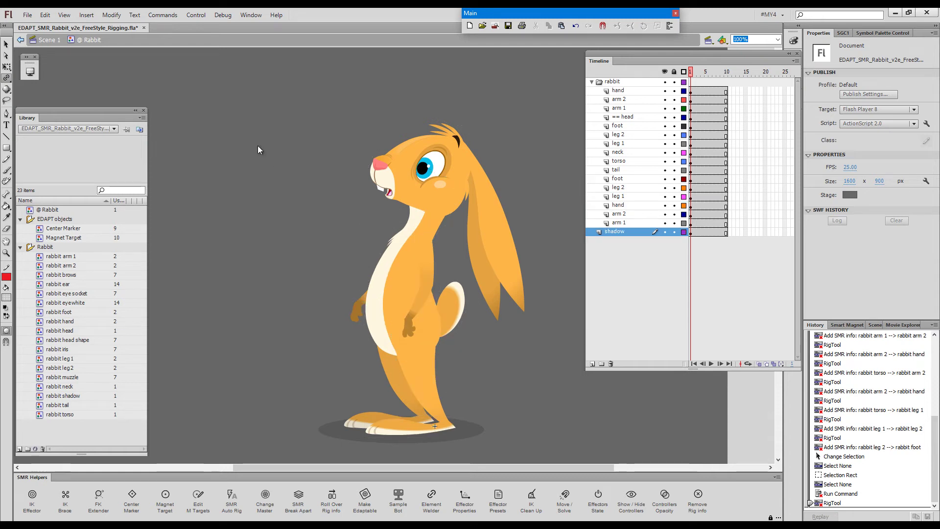
{"action": "key", "text": "v"}
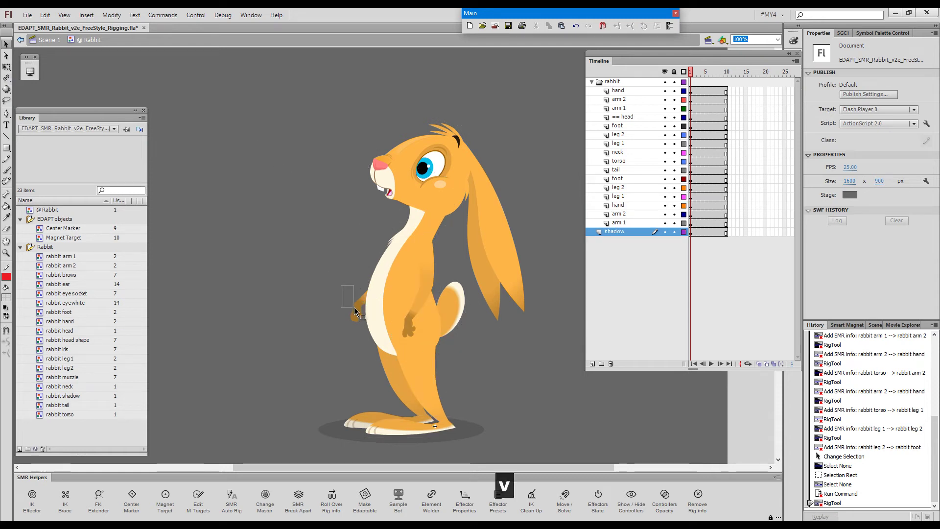
{"action": "left_click", "coordinate": [357, 316]}
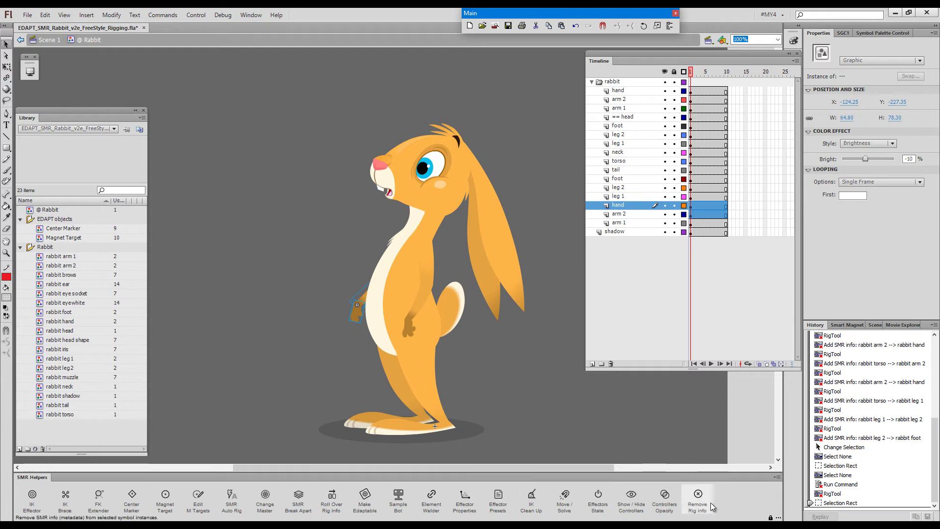
Step: Remove the hand's rig info via SMR Helpers, keeping all three checkboxes checked
{"action": "left_click", "coordinate": [699, 497]}
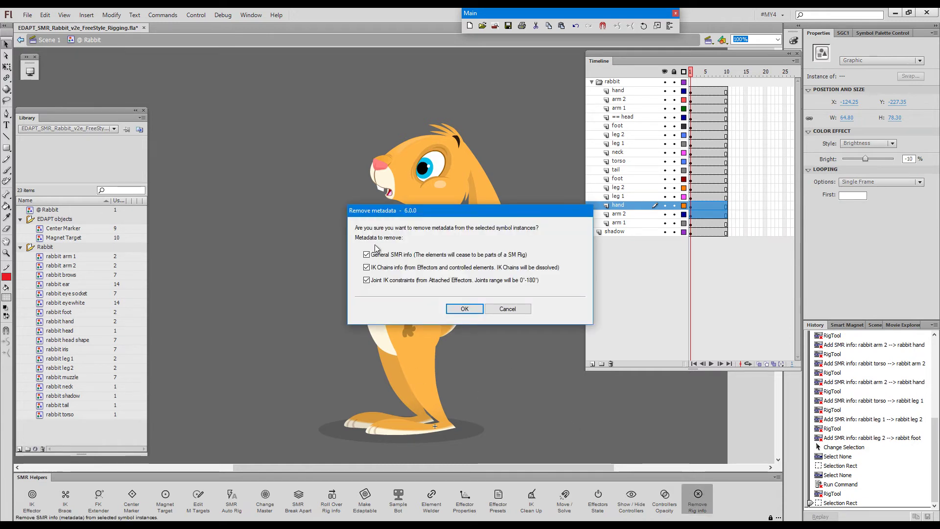
{"action": "left_click", "coordinate": [467, 308]}
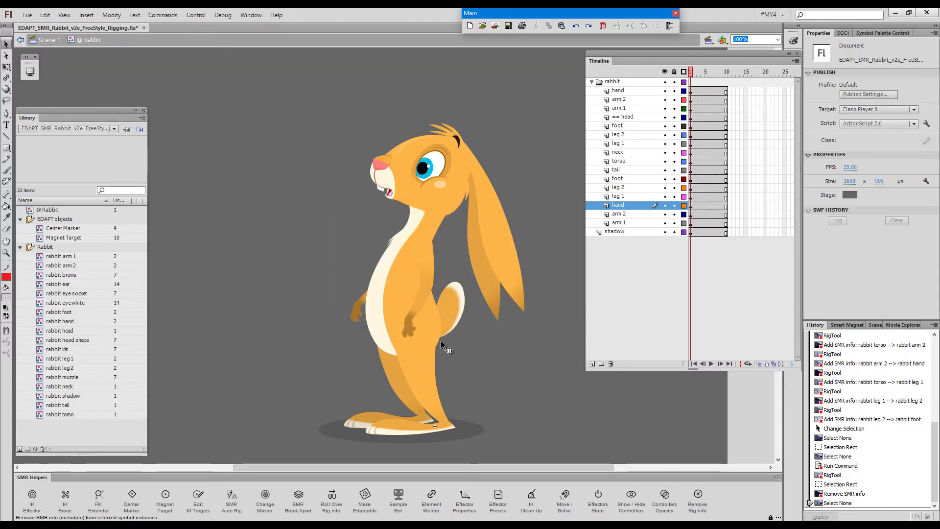
{"action": "key", "text": "F4"}
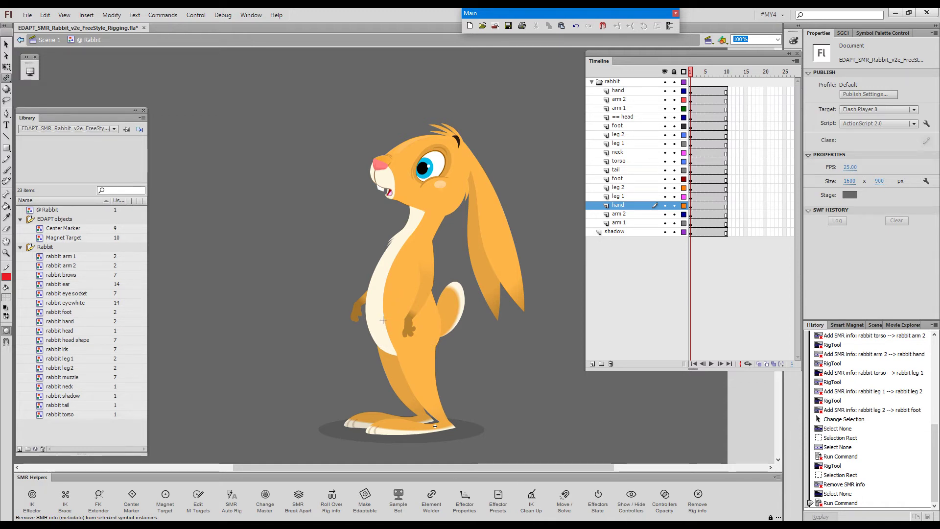
Step: Re-link torso→leg 1→leg 2→foot, then select the torso
{"action": "left_click", "coordinate": [390, 302]}
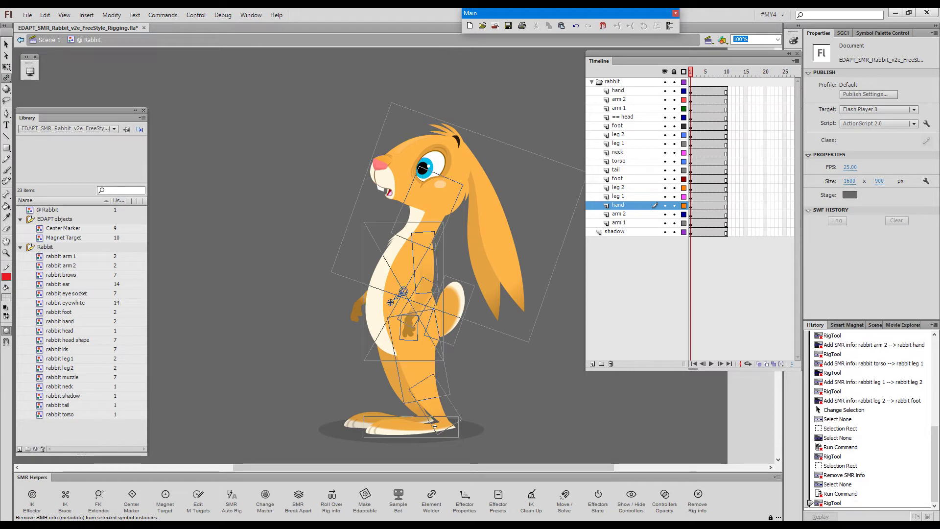
{"action": "left_click_drag", "start_coordinate": [390, 303], "coordinate": [407, 398]}
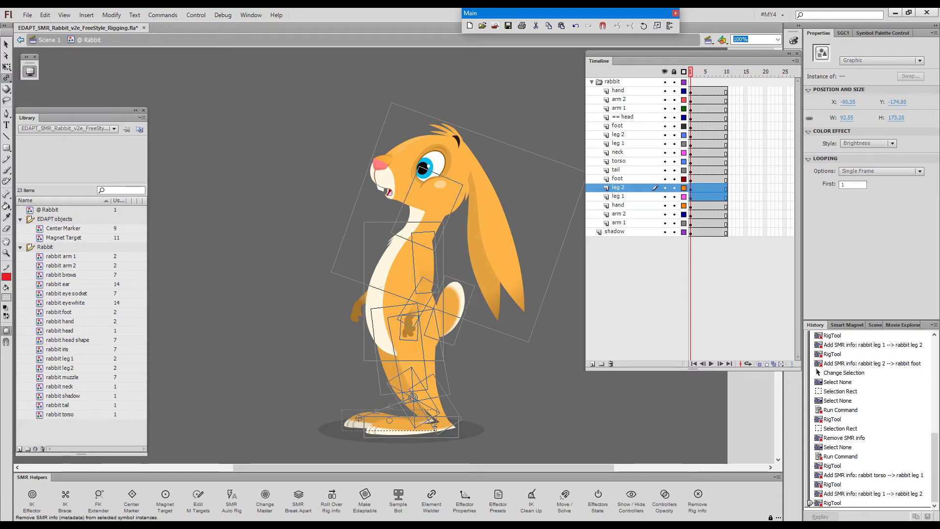
{"action": "left_click_drag", "start_coordinate": [359, 418], "coordinate": [359, 418]}
{"action": "key", "text": "v"}
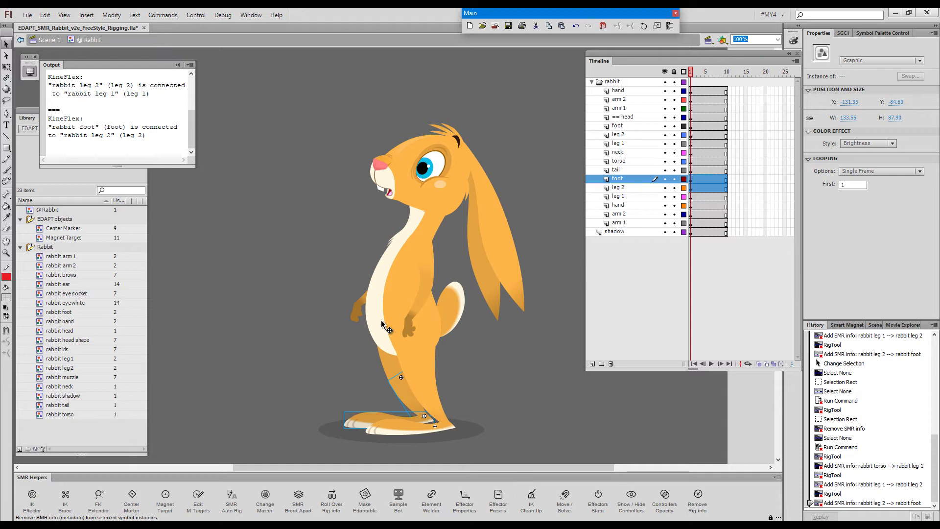
{"action": "left_click", "coordinate": [360, 328]}
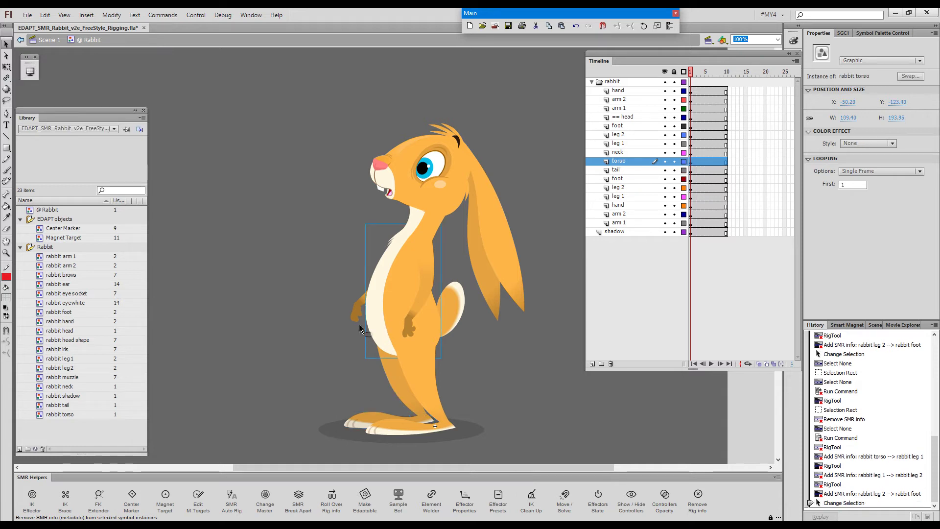
Step: Hide all layers except the torso, shown as outlines, and the arm beside it
{"action": "left_click", "coordinate": [330, 265]}
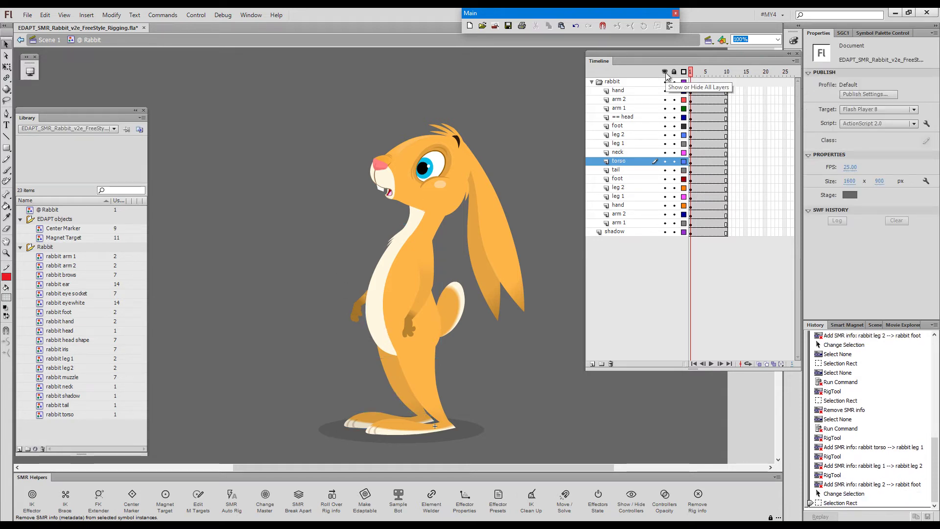
{"action": "left_click", "coordinate": [665, 72]}
{"action": "left_click", "coordinate": [665, 161]}
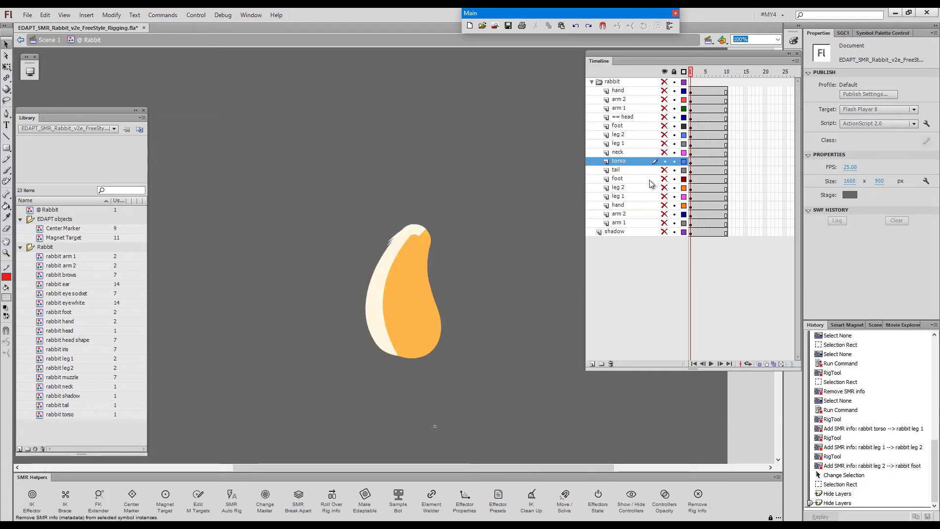
{"action": "left_click", "coordinate": [665, 206]}
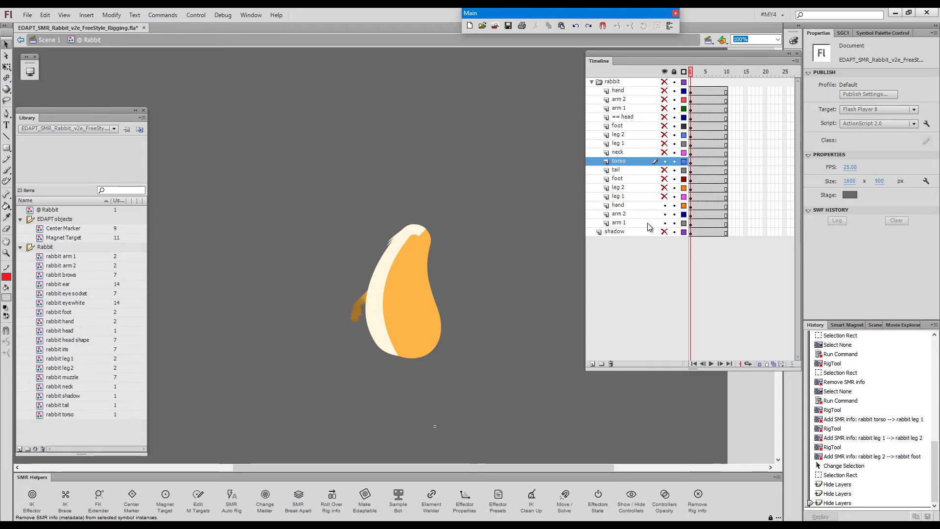
{"action": "left_click", "coordinate": [684, 161]}
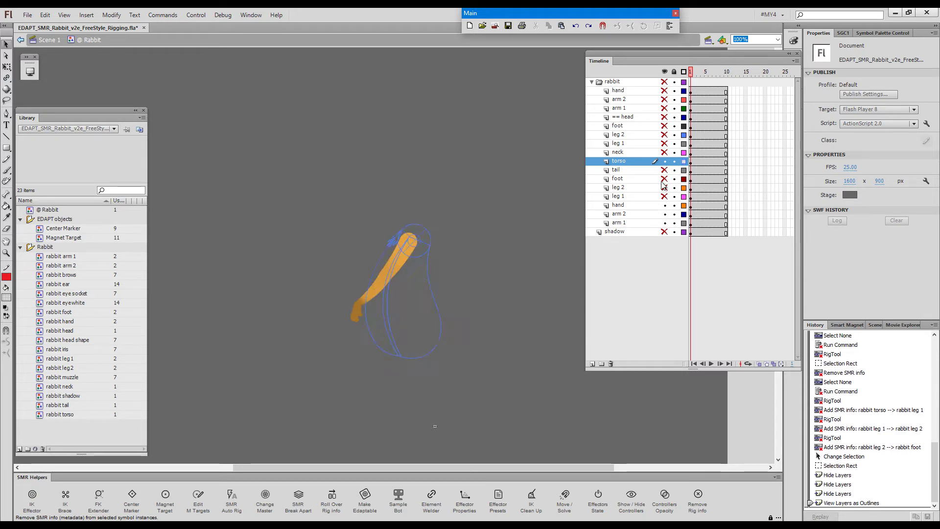
{"action": "left_click", "coordinate": [531, 304]}
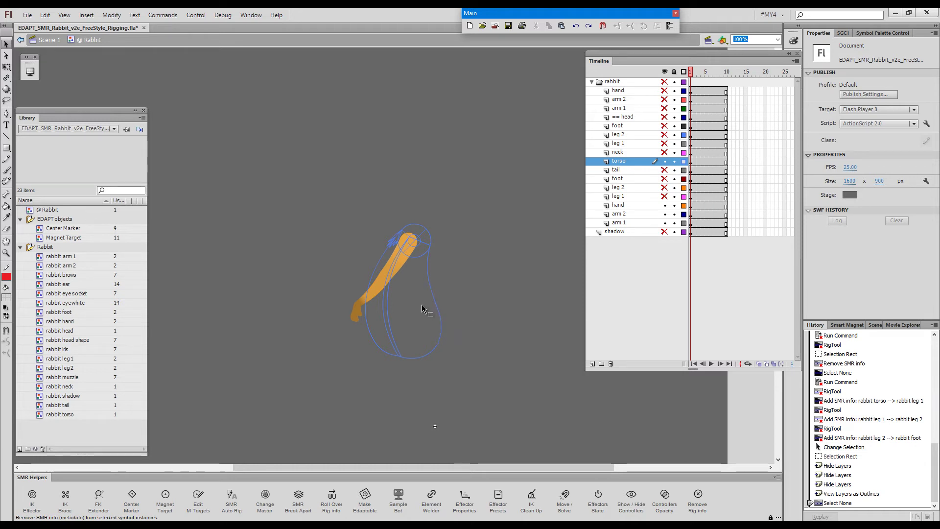
Step: Add a rig link from the torso to arm 1
{"action": "key", "text": "F4"}
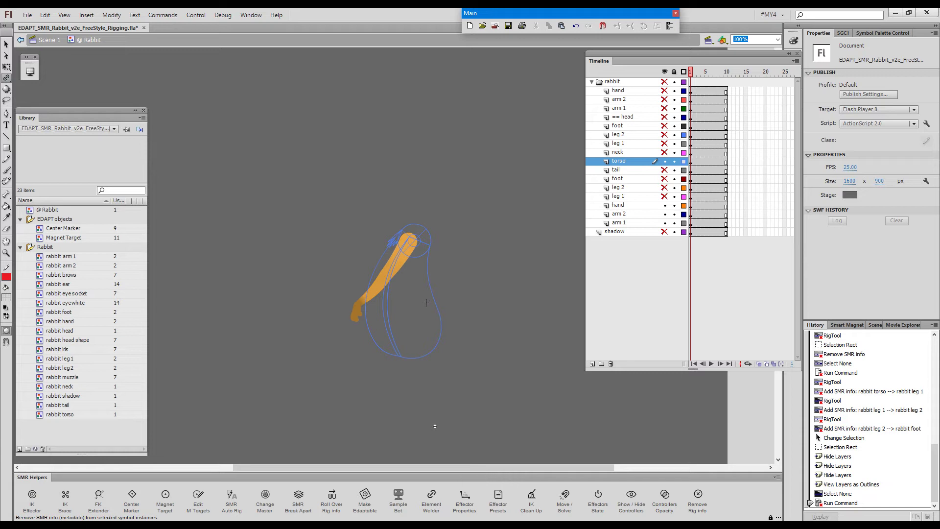
{"action": "left_click_drag", "start_coordinate": [428, 303], "coordinate": [420, 308]}
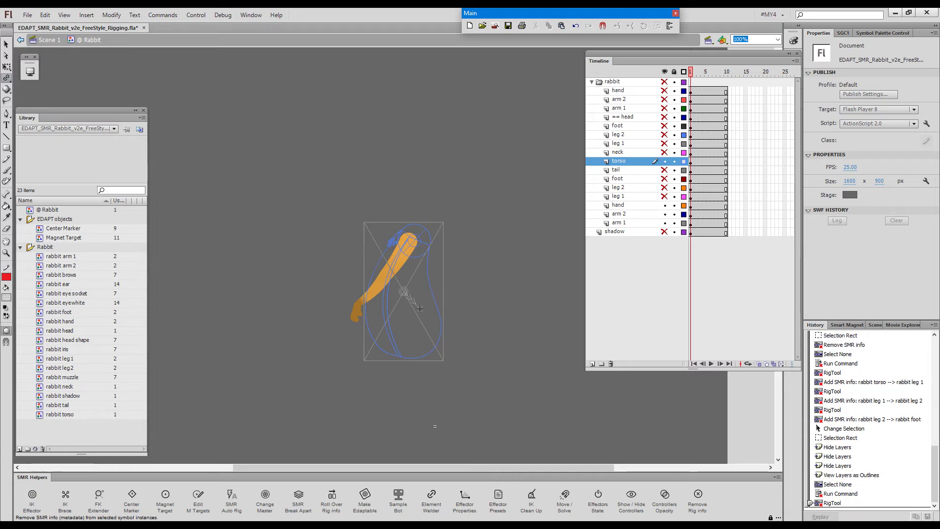
{"action": "left_click_drag", "start_coordinate": [407, 274], "coordinate": [401, 261]}
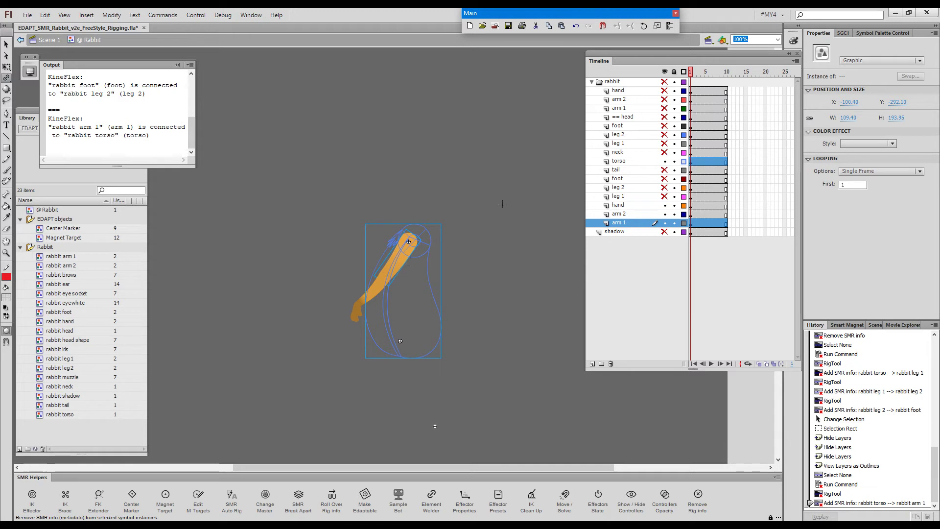
Step: Hide the torso layer and link arm 1 to arm 2
{"action": "key", "text": "F2"}
{"action": "left_click", "coordinate": [665, 161]}
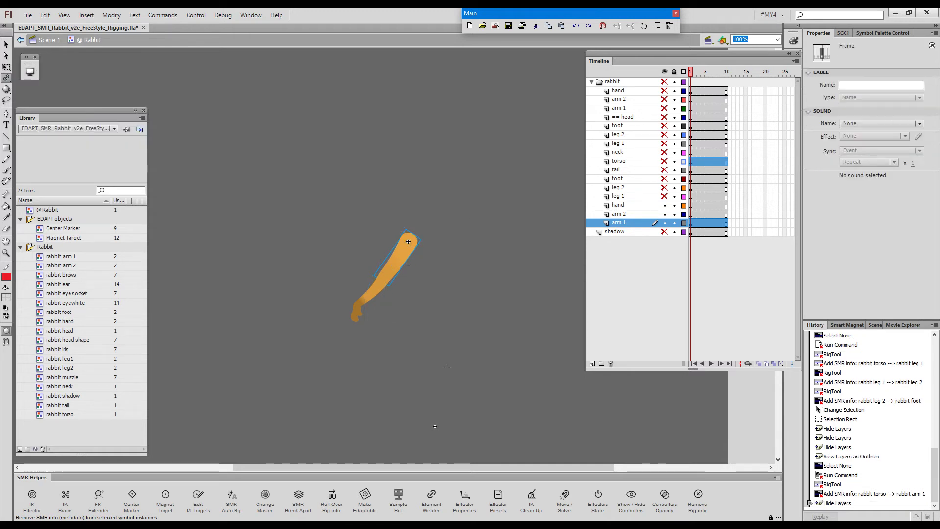
{"action": "left_click", "coordinate": [398, 257]}
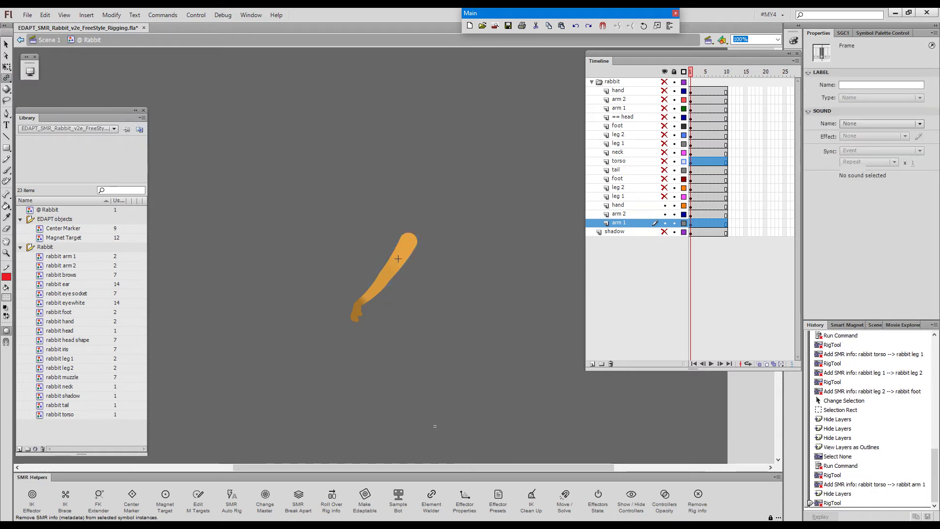
{"action": "left_click_drag", "start_coordinate": [372, 290], "coordinate": [356, 312]}
Step: Unhide all layers, including the shadow, and show the torso solid instead of outlined
{"action": "left_click", "coordinate": [666, 83]}
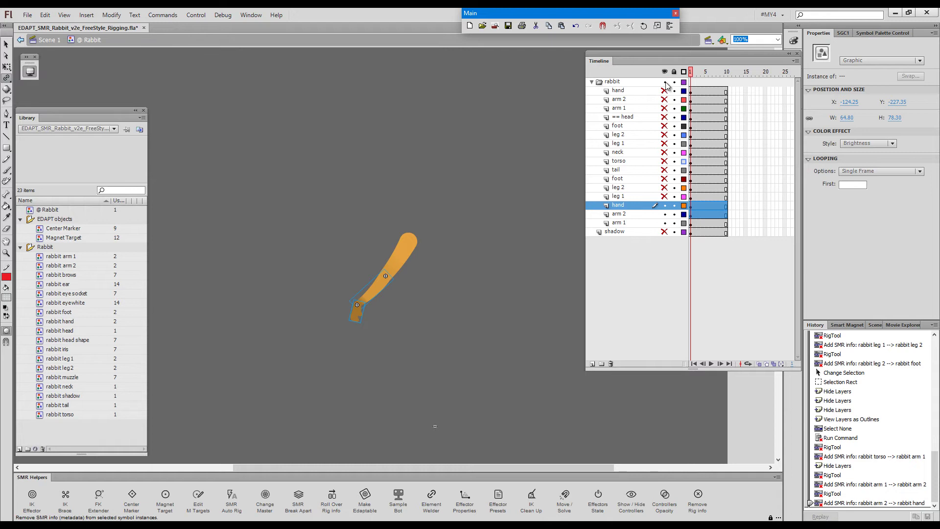
{"action": "left_click", "coordinate": [684, 162]}
{"action": "left_click", "coordinate": [665, 231]}
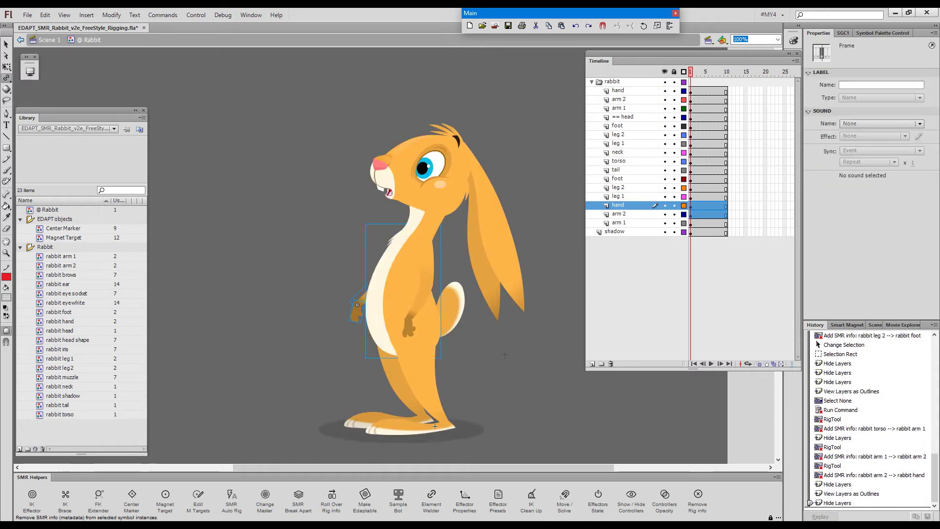
Step: Drag the torso left to test the rig, then reset the whole rabbit to its standing pose
{"action": "key", "text": "v"}
{"action": "left_click", "coordinate": [391, 293]}
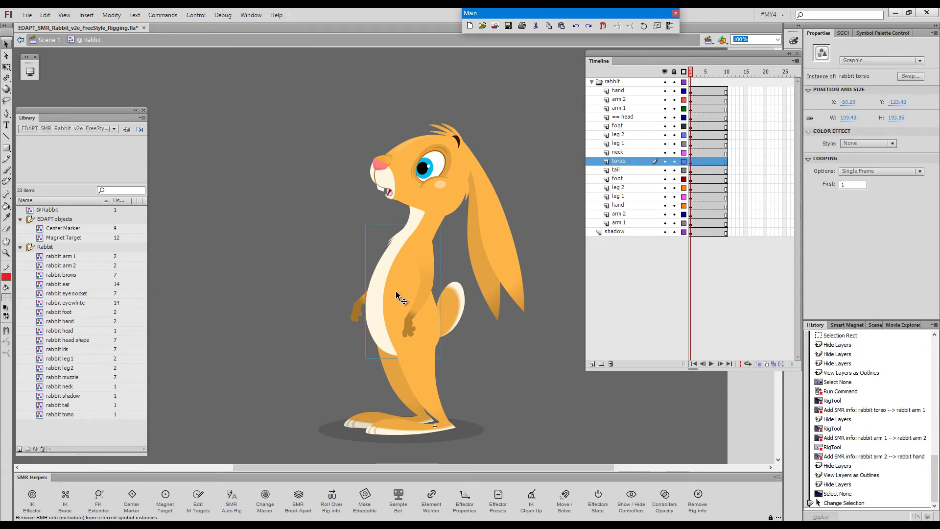
{"action": "mouse_move", "coordinate": [398, 292]}
{"action": "left_mouse_down"}
{"action": "mouse_move", "coordinate": [384, 281]}
{"action": "mouse_move", "coordinate": [326, 293]}
{"action": "left_mouse_up"}
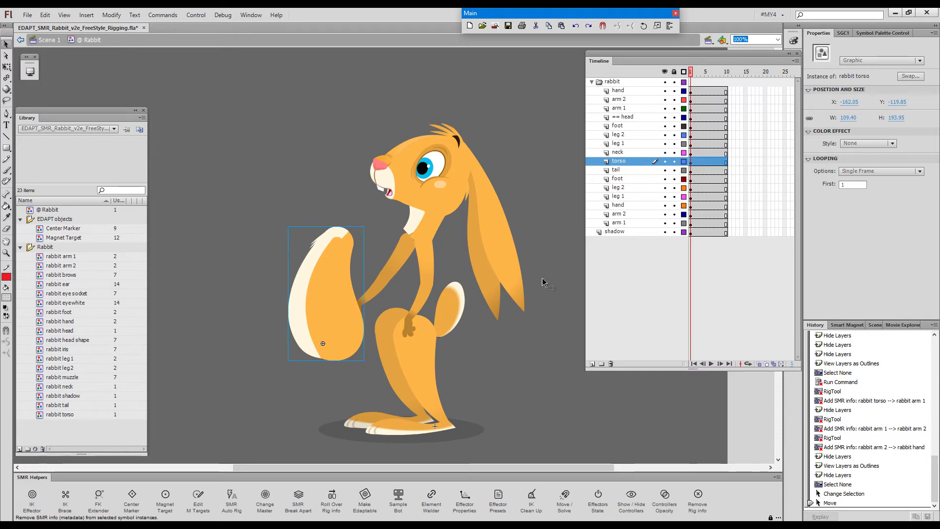
{"action": "key", "text": "1"}
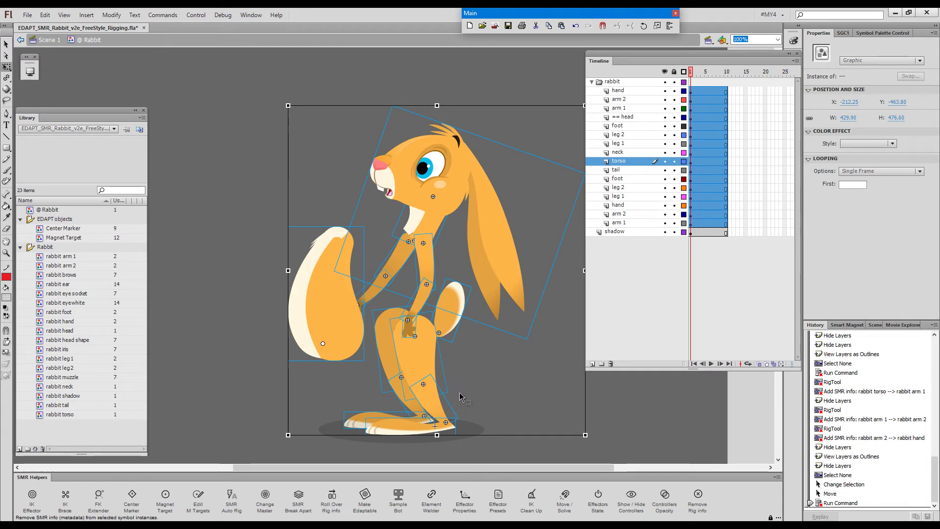
{"action": "key", "text": "1"}
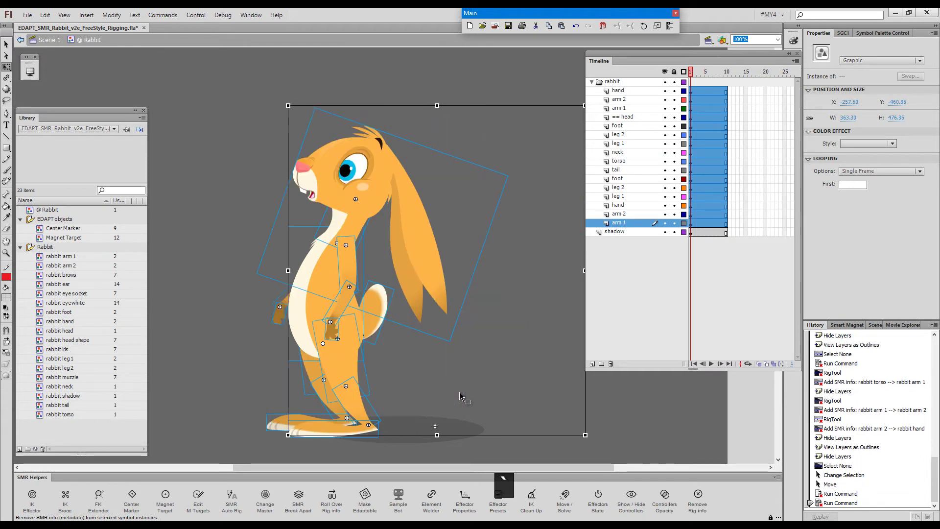
{"action": "left_click", "coordinate": [515, 349]}
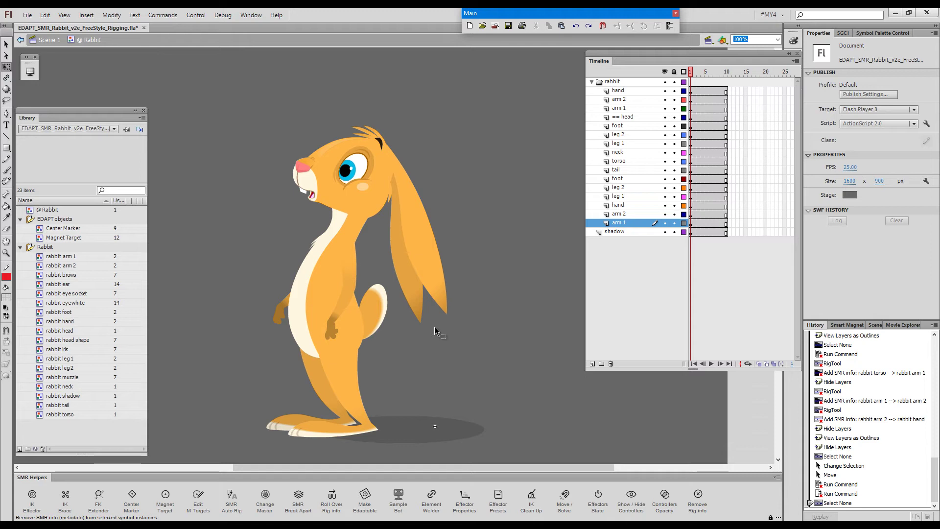
Step: Move the rabbit right, swing the arm against the hip and tilt the head upward
{"action": "key", "text": "g"}
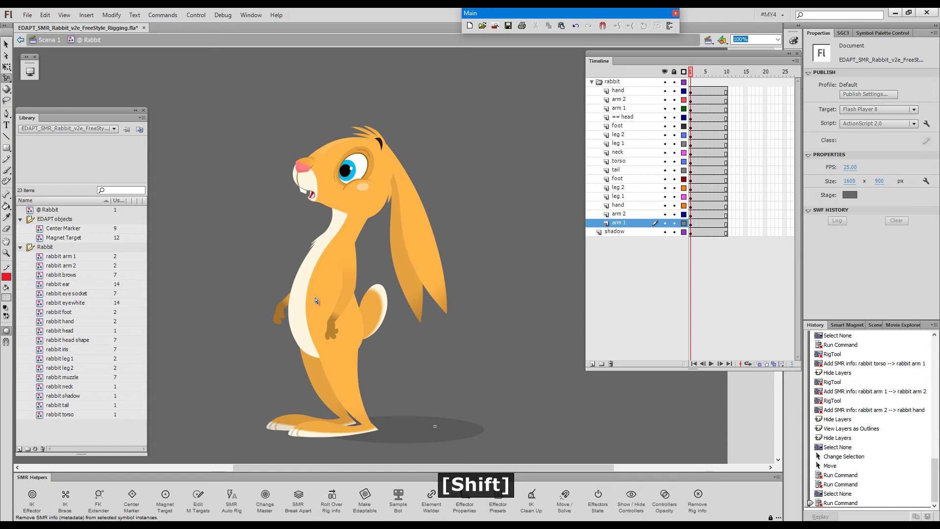
{"action": "left_click_drag", "start_coordinate": [321, 300], "coordinate": [390, 296]}
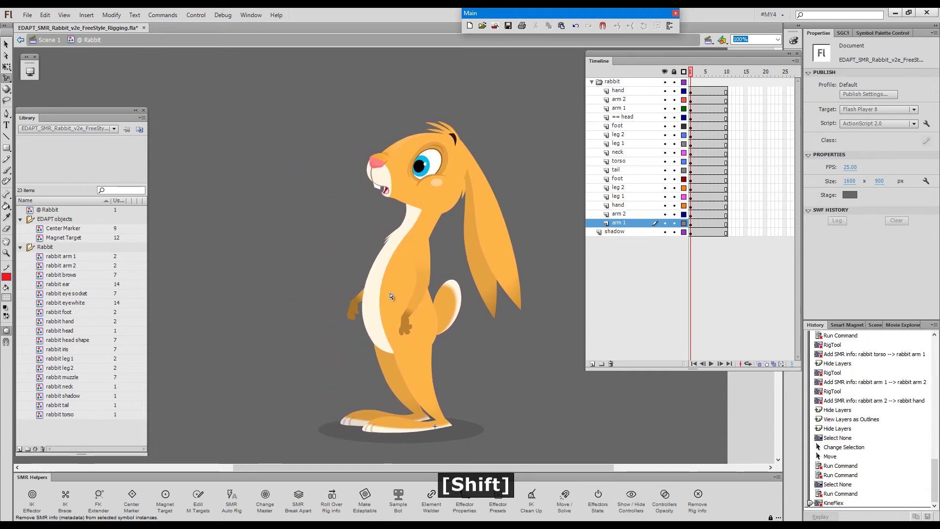
{"action": "left_click", "coordinate": [390, 296]}
{"action": "left_click_drag", "start_coordinate": [390, 296], "coordinate": [400, 265]}
{"action": "left_click", "coordinate": [429, 228]}
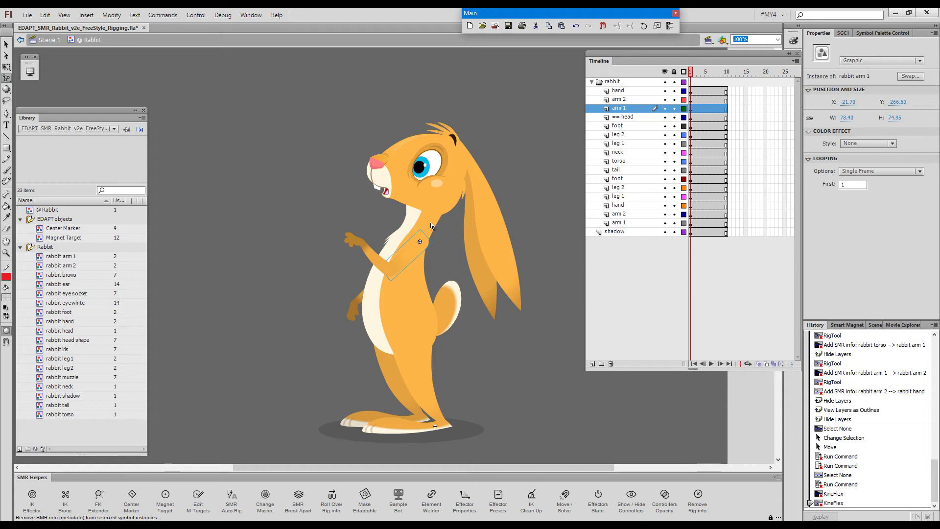
{"action": "left_click_drag", "start_coordinate": [431, 226], "coordinate": [435, 226]}
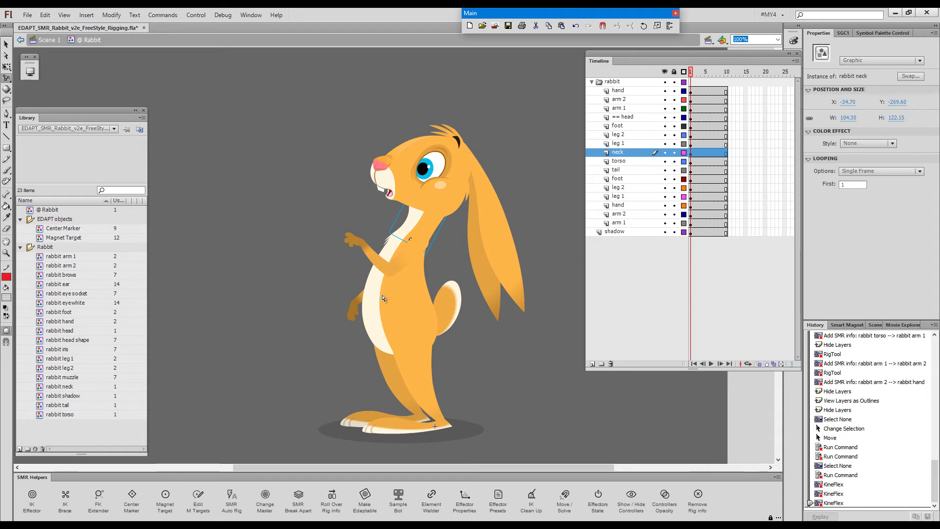
Step: Select both arm 2 pieces and both leg 2 pieces of the rabbit
{"action": "key", "text": "v"}
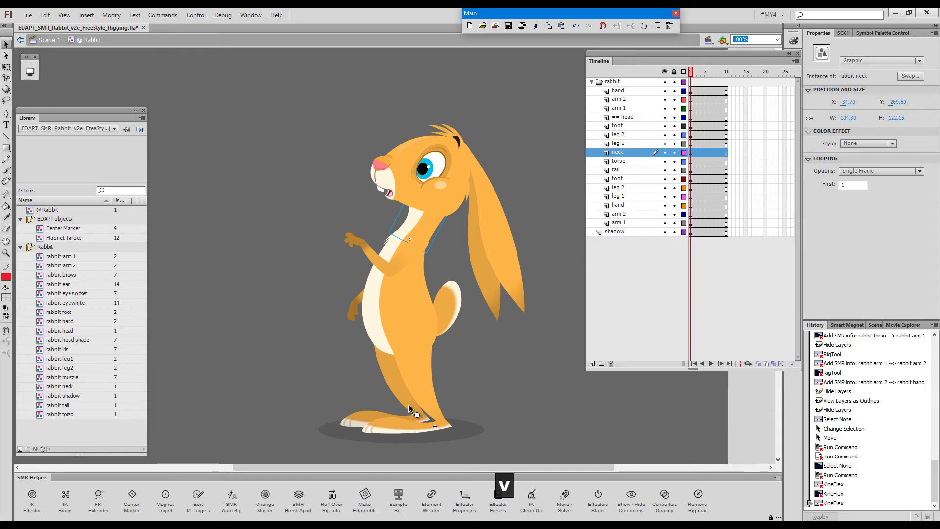
{"action": "left_click", "coordinate": [410, 411]}
{"action": "left_click", "coordinate": [420, 392], "text": "shift"}
{"action": "left_click", "coordinate": [355, 296], "text": "shift"}
{"action": "left_click", "coordinate": [380, 255], "text": "shift"}
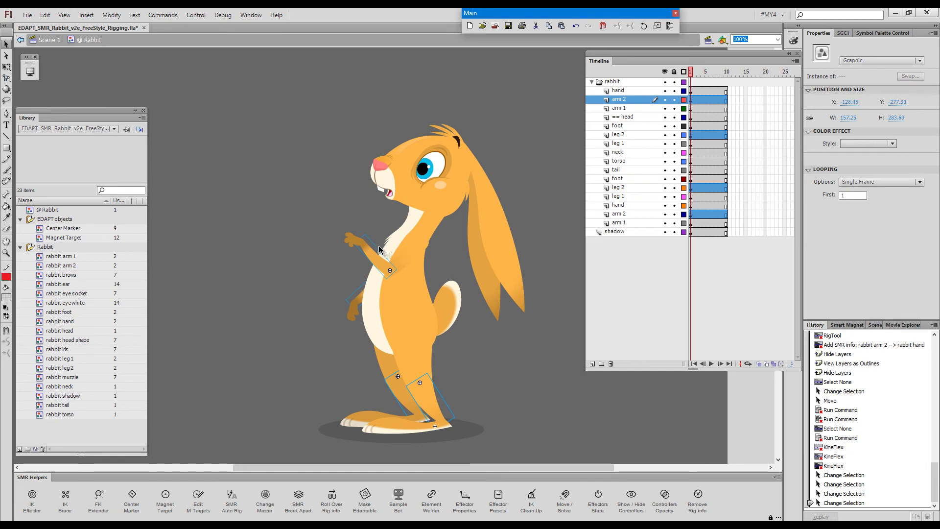
Step: Add IK Effectors to the hands and feet and shrink the hand effectors to 20 px
{"action": "left_click", "coordinate": [31, 495]}
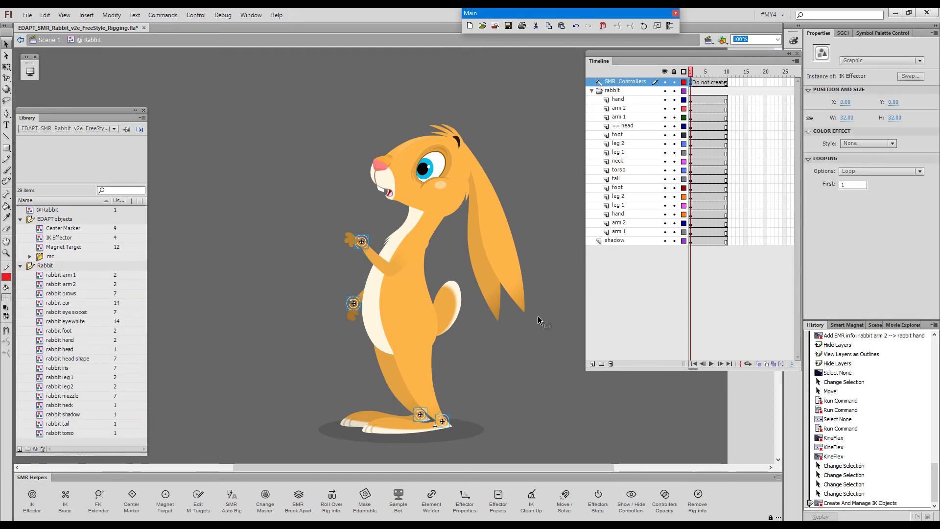
{"action": "left_click_drag", "start_coordinate": [541, 319], "coordinate": [539, 387]}
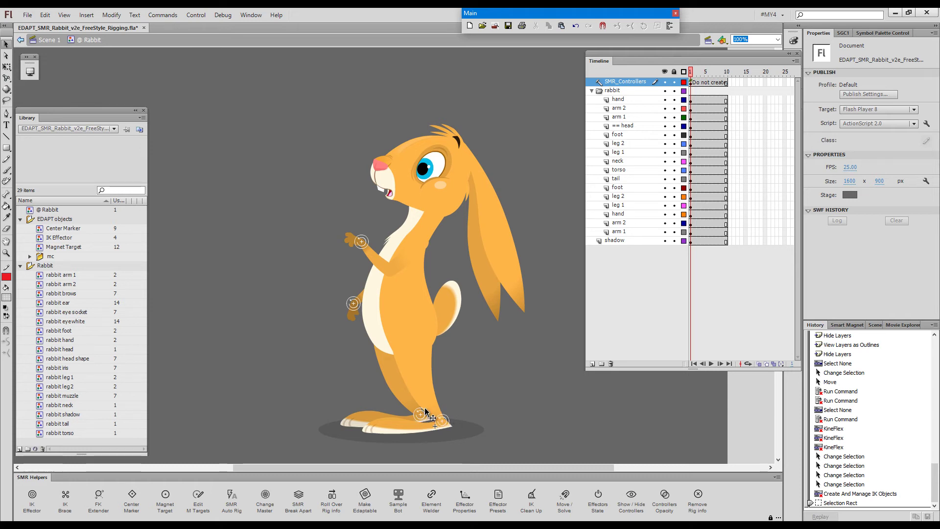
{"action": "left_click", "coordinate": [362, 246]}
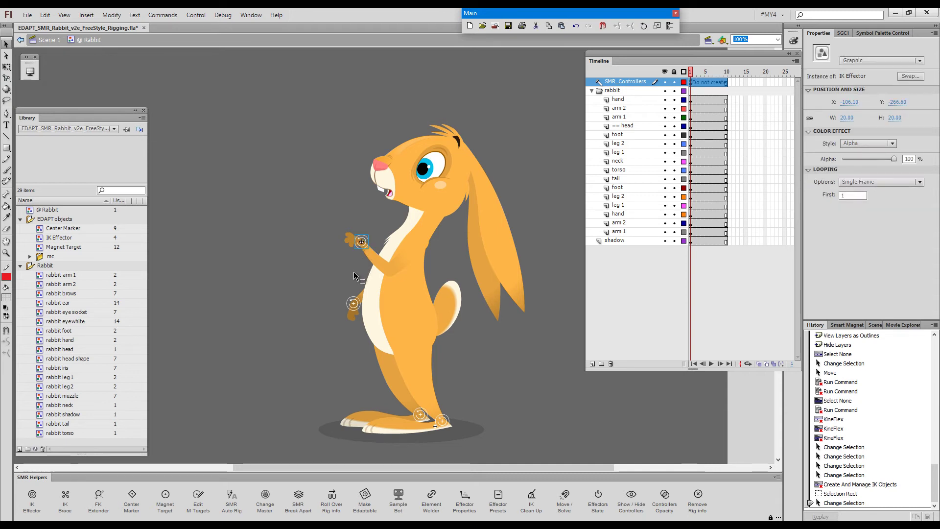
{"action": "left_click", "coordinate": [354, 305]}
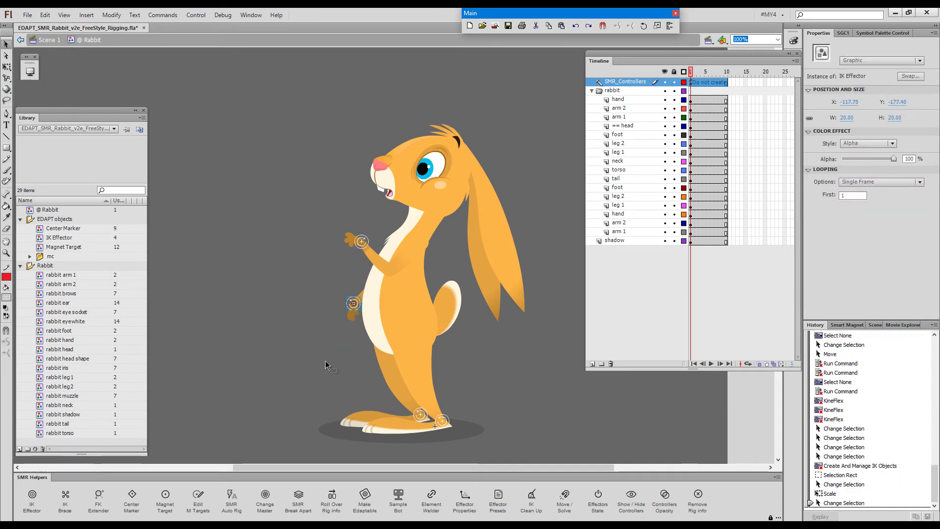
{"action": "key", "text": "h"}
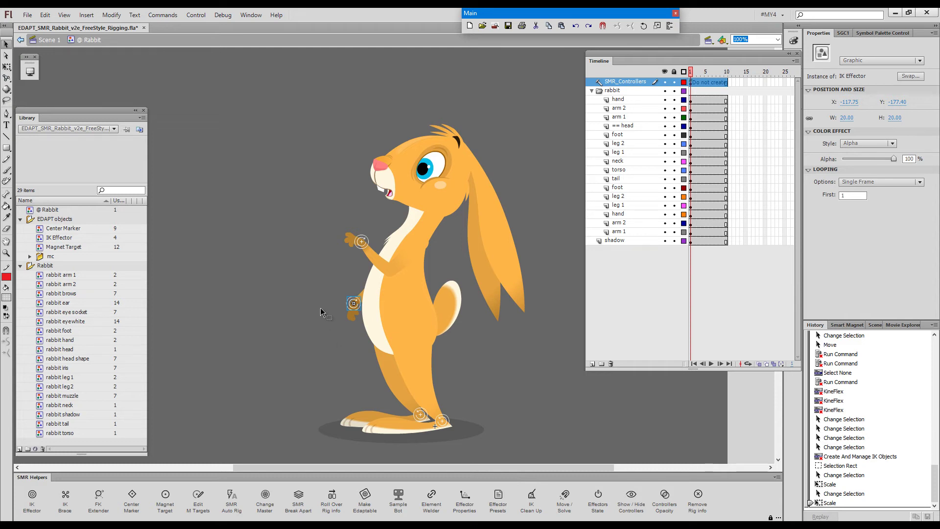
Step: Raise the front hand up-left and the back hand toward the chest
{"action": "key", "text": "g"}
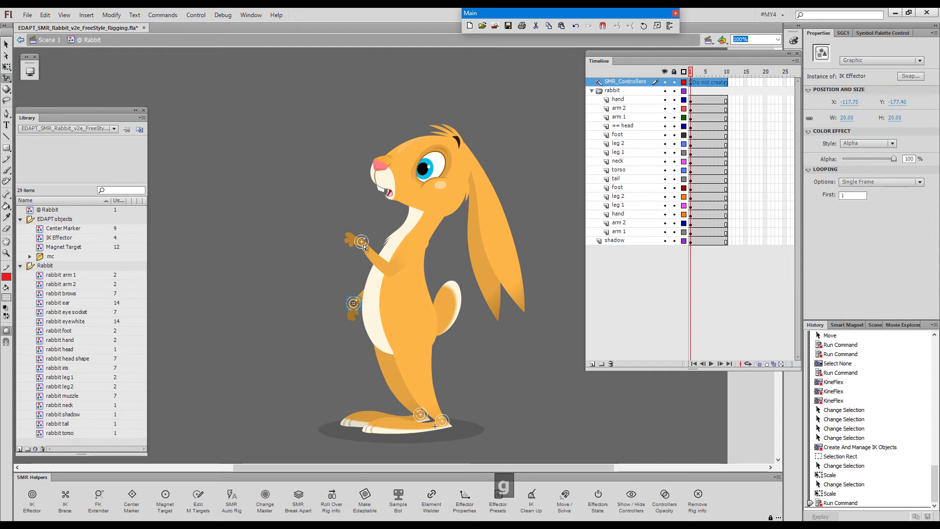
{"action": "mouse_move", "coordinate": [364, 247]}
{"action": "left_mouse_down"}
{"action": "mouse_move", "coordinate": [346, 246]}
{"action": "mouse_move", "coordinate": [376, 273]}
{"action": "mouse_move", "coordinate": [362, 268]}
{"action": "mouse_move", "coordinate": [357, 280]}
{"action": "mouse_move", "coordinate": [380, 289]}
{"action": "mouse_move", "coordinate": [365, 265]}
{"action": "mouse_move", "coordinate": [371, 255]}
{"action": "left_mouse_up"}
{"action": "left_click_drag", "start_coordinate": [353, 306], "coordinate": [348, 290]}
Step: Insert keyframes at frame 10 on all rabbit layers
{"action": "left_click", "coordinate": [727, 92]}
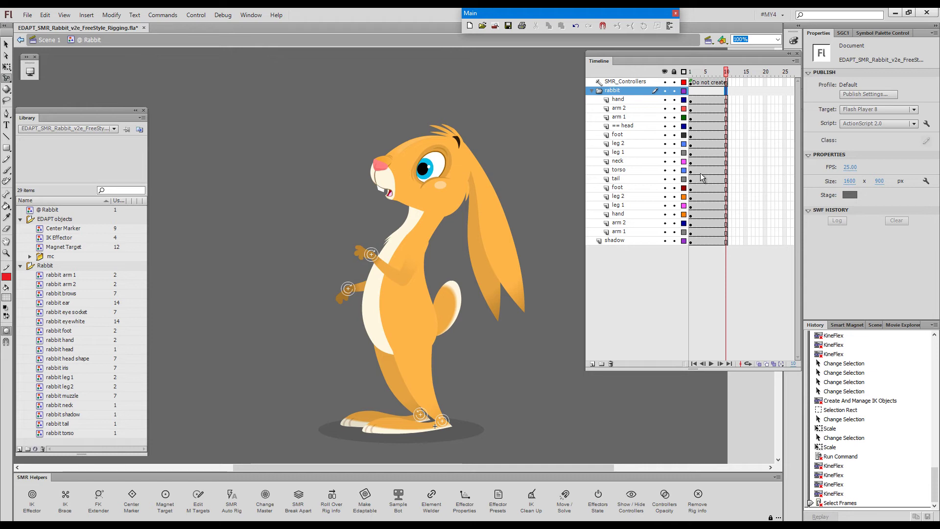
{"action": "key", "text": "F6"}
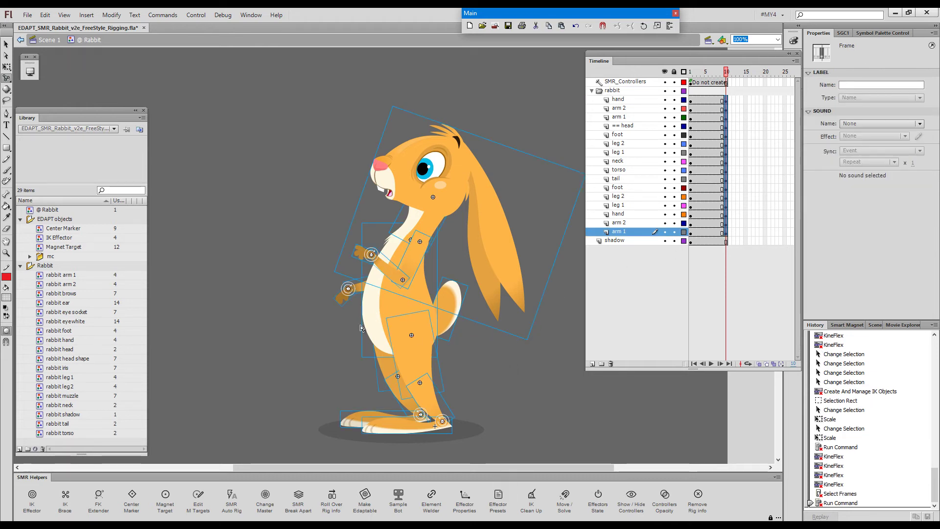
{"action": "left_click", "coordinate": [389, 308]}
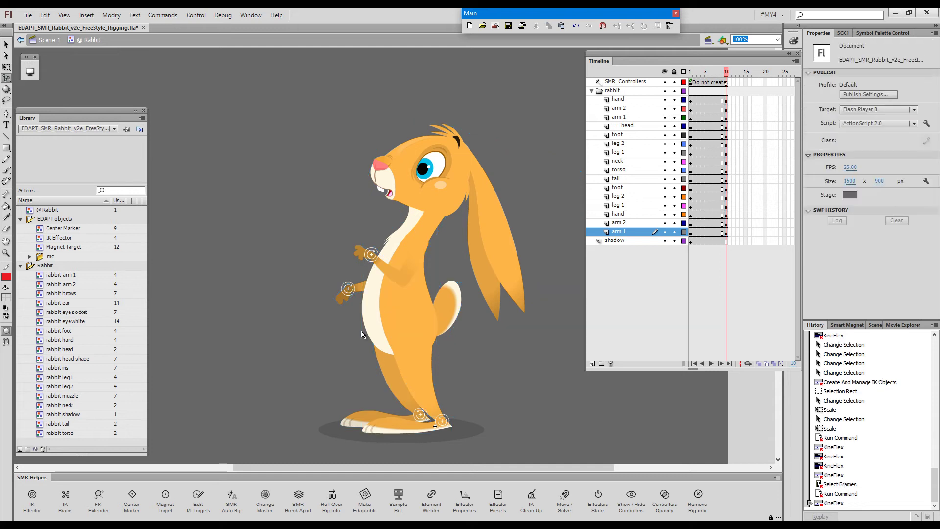
Step: Pose the rabbit crouched forward, head lowered and hands together, then return to frame 1
{"action": "left_click_drag", "start_coordinate": [394, 297], "coordinate": [426, 338]}
{"action": "left_click_drag", "start_coordinate": [372, 256], "coordinate": [422, 270]}
{"action": "left_click", "coordinate": [393, 307]}
{"action": "mouse_move", "coordinate": [393, 304]}
{"action": "left_mouse_down"}
{"action": "mouse_move", "coordinate": [378, 300]}
{"action": "mouse_move", "coordinate": [373, 283]}
{"action": "mouse_move", "coordinate": [377, 297]}
{"action": "left_mouse_up"}
{"action": "left_click", "coordinate": [361, 290]}
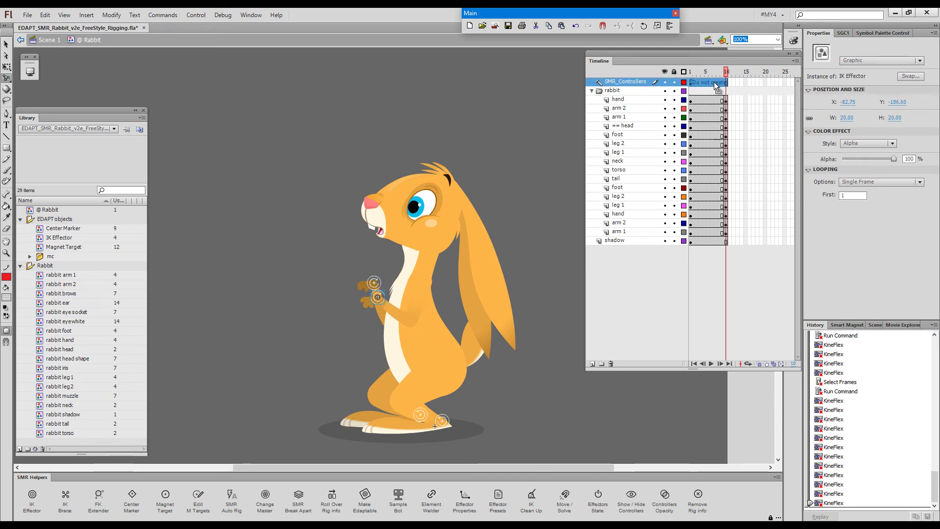
{"action": "left_click", "coordinate": [691, 88]}
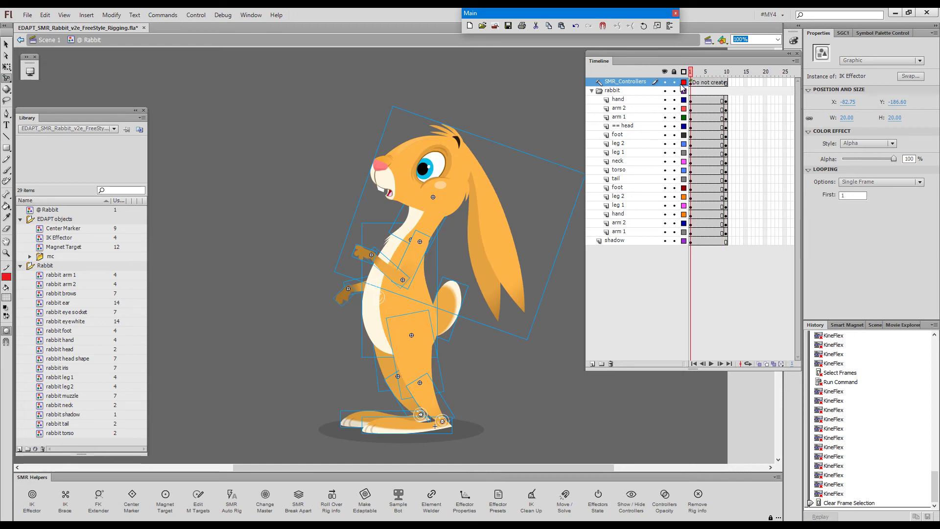
{"action": "left_click", "coordinate": [450, 396]}
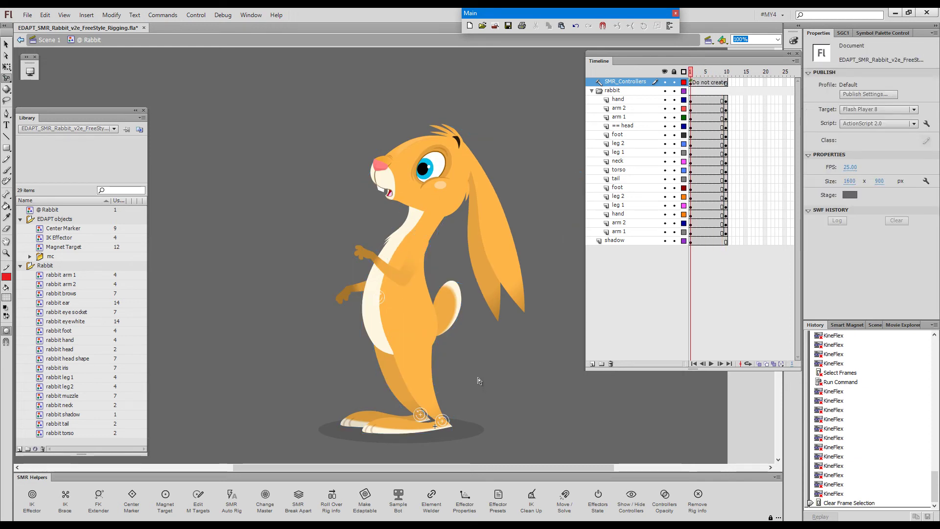
Step: Hide the rig controllers, classic-tween frames 1–10 on the rabbit layers, preview, and select the hand layer
{"action": "key", "text": "F1"}
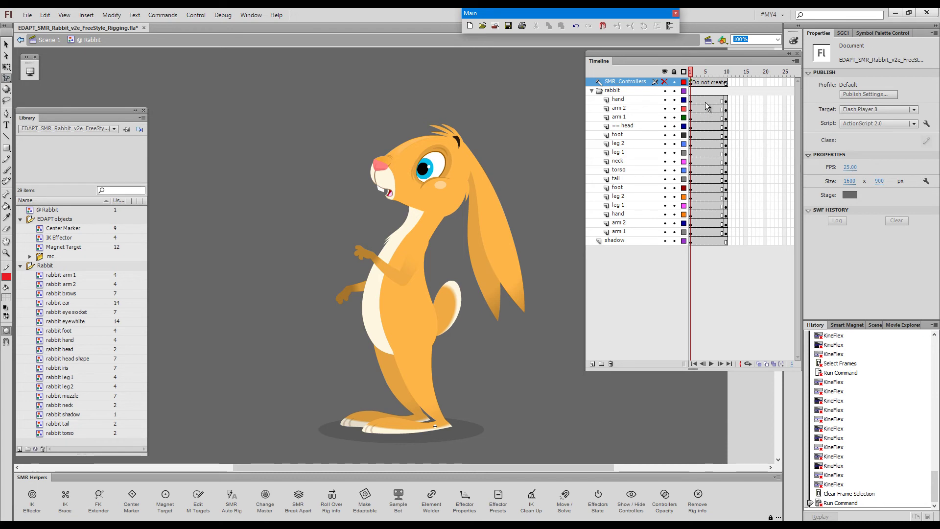
{"action": "left_click_drag", "start_coordinate": [706, 101], "coordinate": [713, 232]}
{"action": "key", "text": "4"}
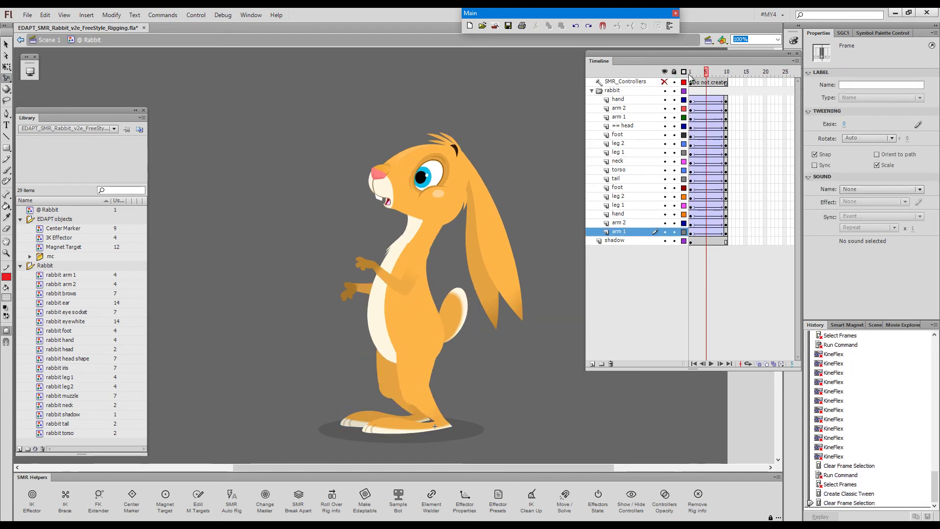
{"action": "key", "text": "Return"}
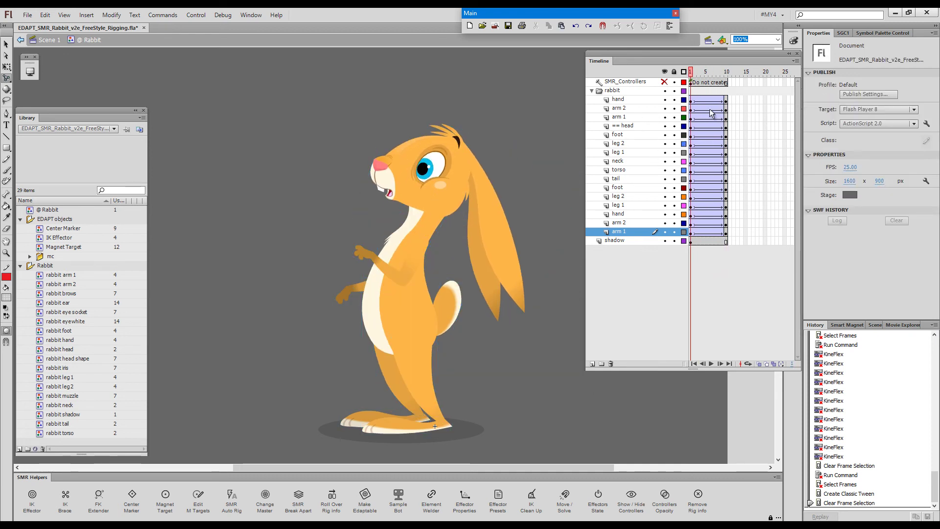
{"action": "left_click", "coordinate": [726, 72]}
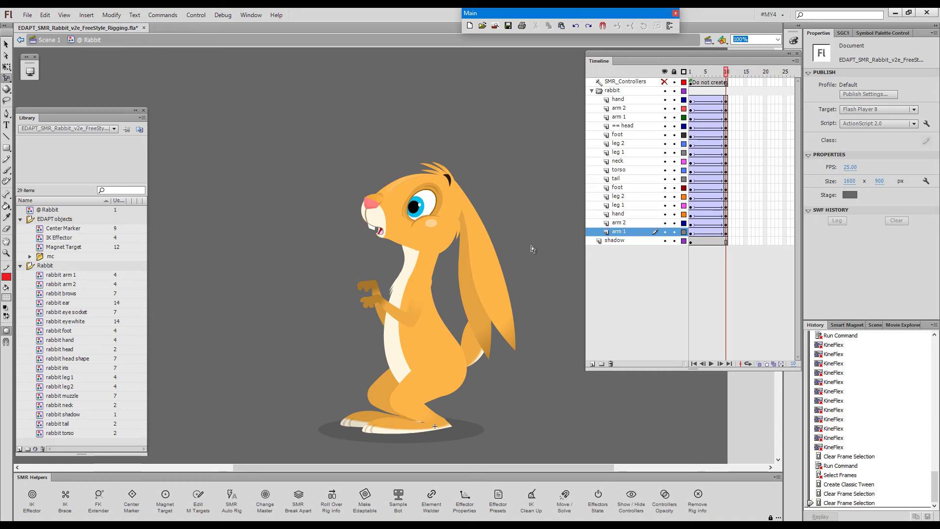
{"action": "left_click", "coordinate": [627, 100]}
Step: Add Layer 32 above the hand and draw a yellow circle above the rabbit's head
{"action": "left_click", "coordinate": [593, 364]}
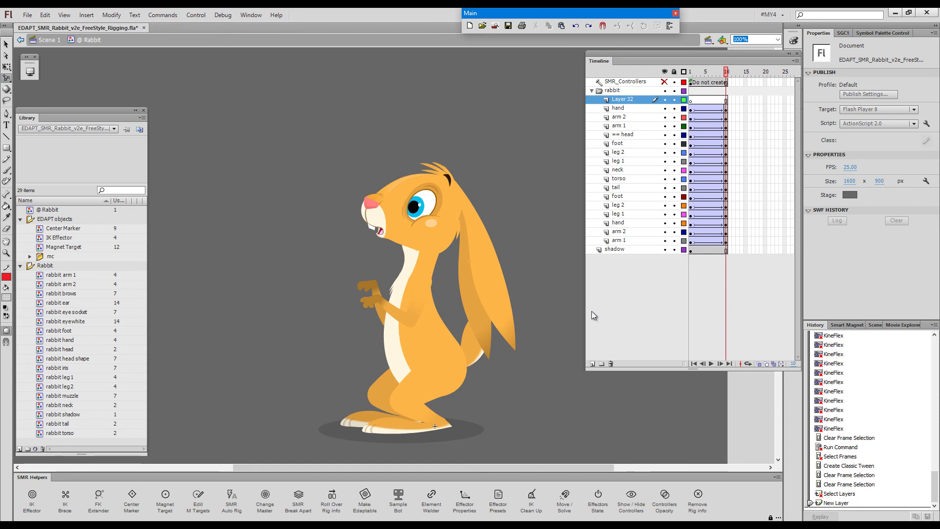
{"action": "key", "text": "x"}
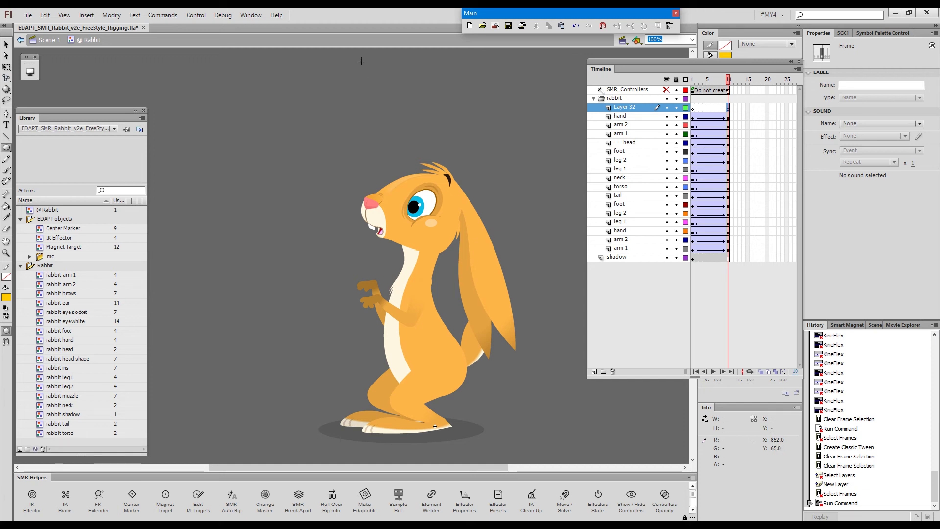
{"action": "left_click_drag", "start_coordinate": [313, 124], "coordinate": [359, 176]}
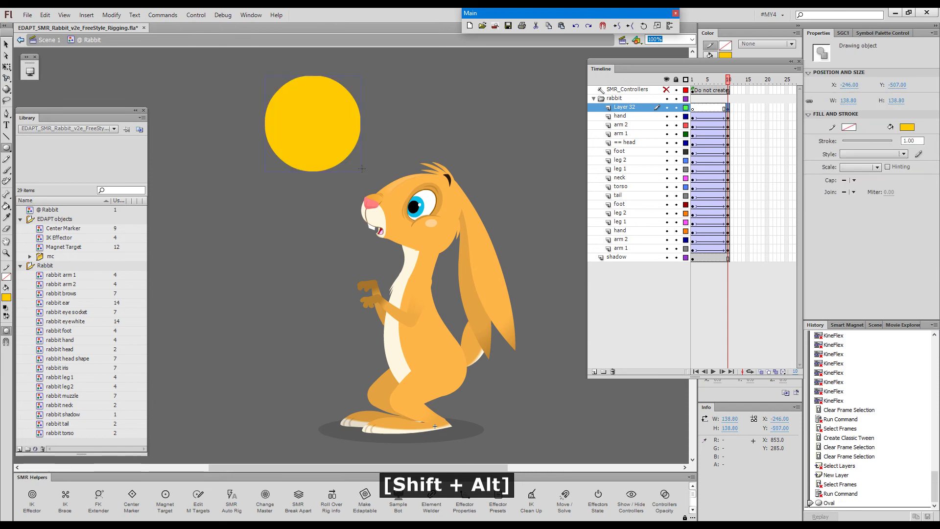
Step: Convert the yellow circle into the graphic symbol Symbol 1
{"action": "key", "text": "v"}
{"action": "left_click", "coordinate": [341, 167]}
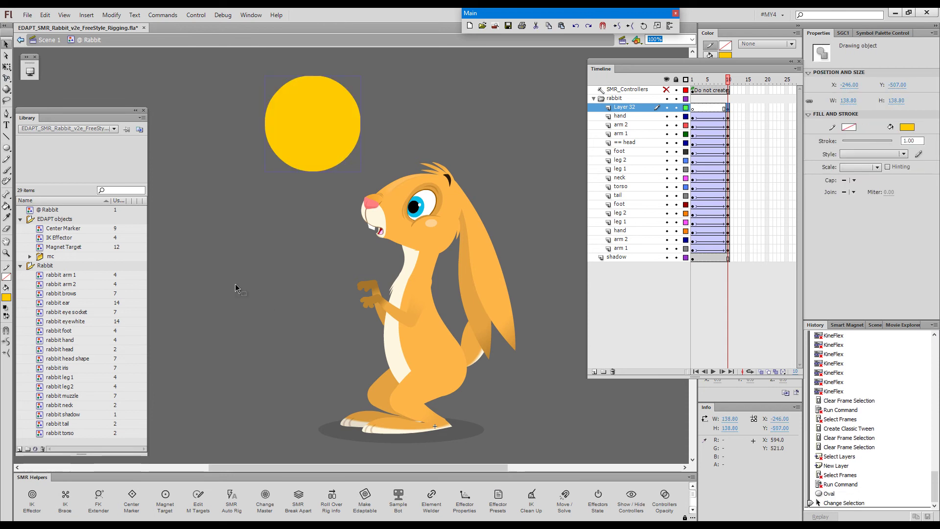
{"action": "key", "text": "F8"}
{"action": "left_click", "coordinate": [497, 242]}
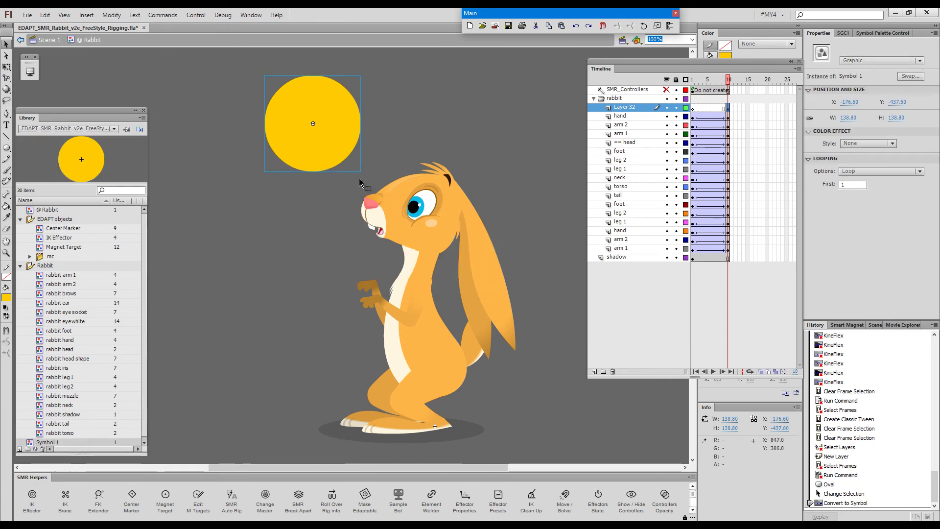
Step: Inside Symbol 1, add Layer 2 beneath the circle's layer and lock Layer 1
{"action": "key", "text": "F2"}
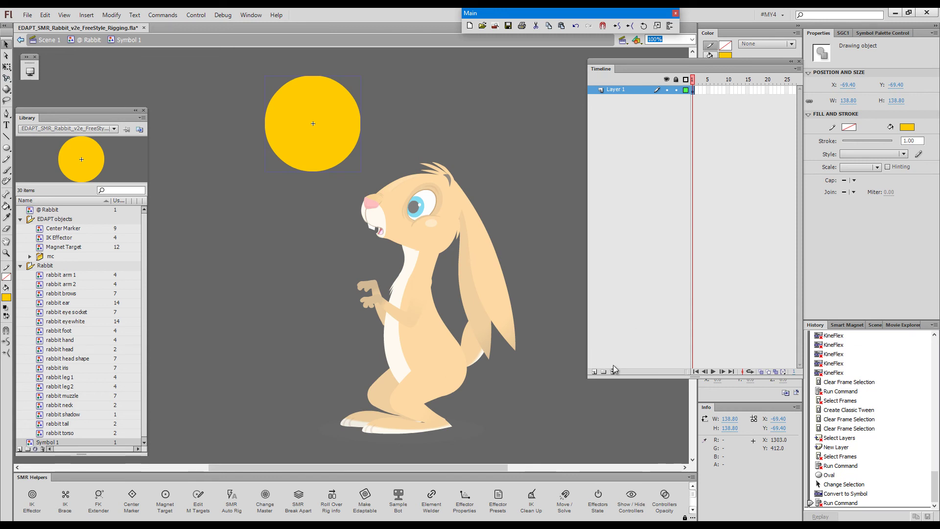
{"action": "left_click", "coordinate": [594, 371]}
{"action": "left_click_drag", "start_coordinate": [632, 92], "coordinate": [637, 103]}
{"action": "key", "text": "ctrl+alt+shift+l"}
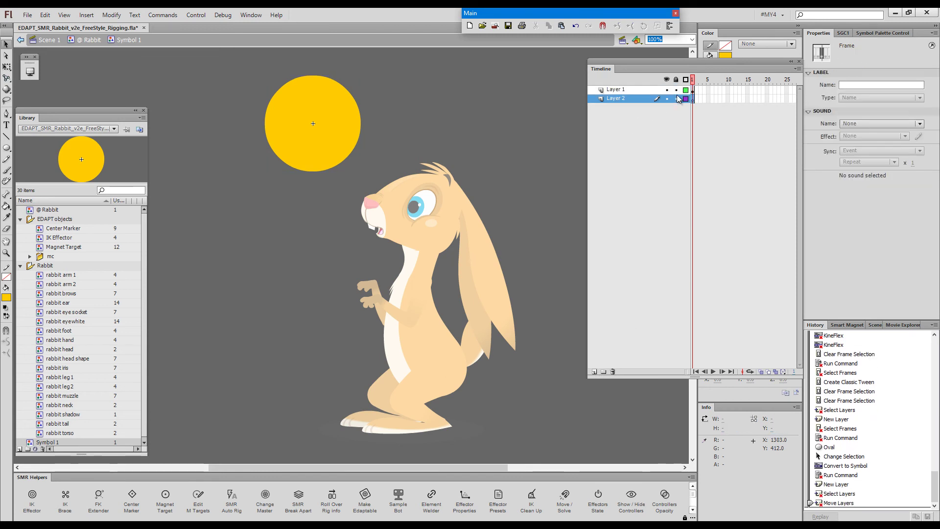
Step: Draw a vertical string down from the balloon with a 2-px stroke
{"action": "key", "text": "n"}
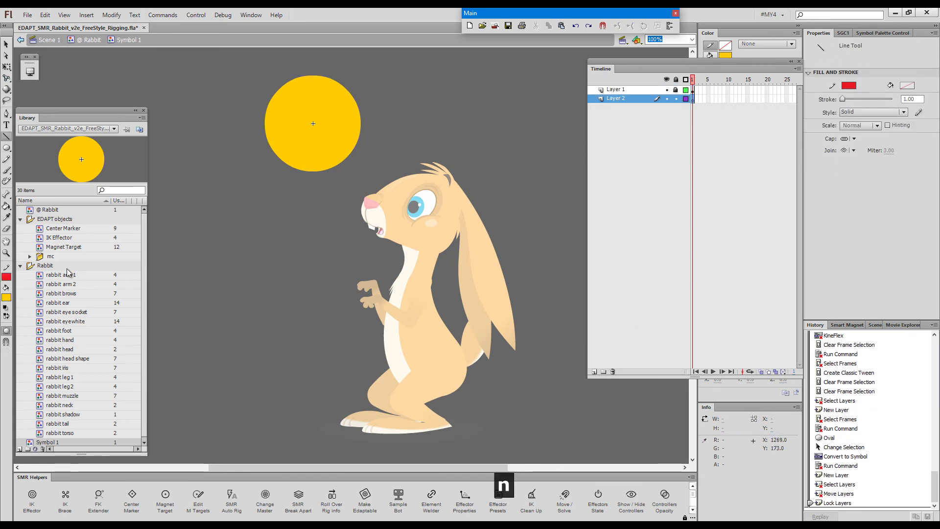
{"action": "left_click_drag", "start_coordinate": [313, 294], "coordinate": [313, 173]}
{"action": "key", "text": "v"}
{"action": "left_click_drag", "start_coordinate": [328, 230], "coordinate": [293, 248]}
{"action": "key", "text": "]"}
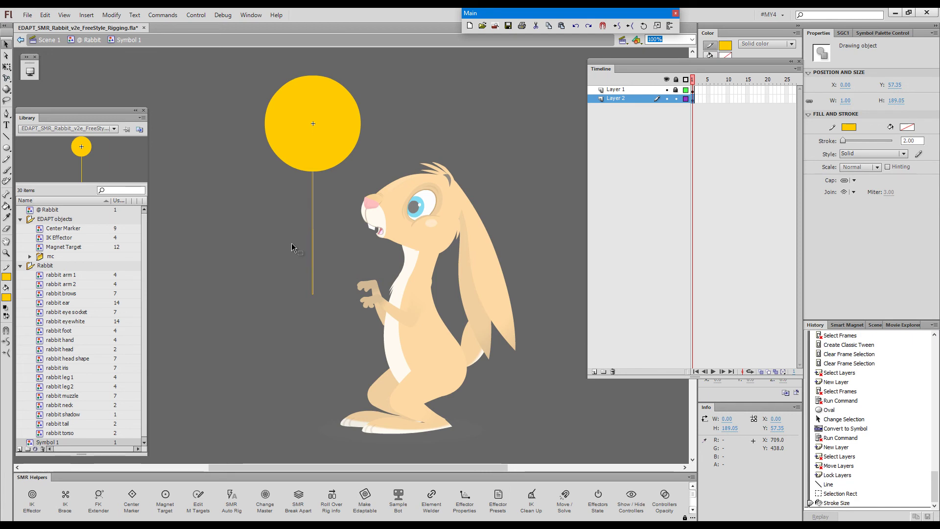
{"action": "left_click", "coordinate": [920, 141]}
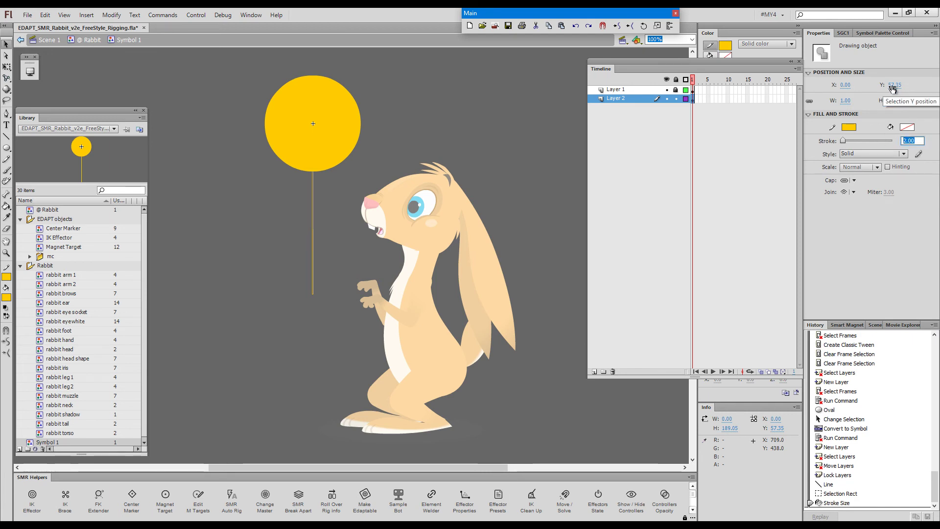
{"action": "key", "text": "Return"}
{"action": "key", "text": "Escape"}
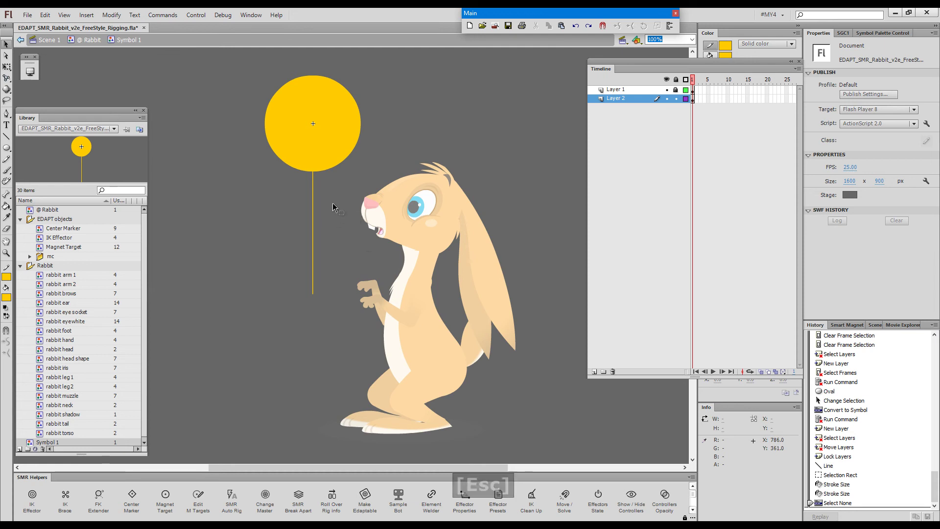
Step: Back in the Rabbit timeline, move the balloon's pivot to the bottom of its string
{"action": "left_click", "coordinate": [92, 40]}
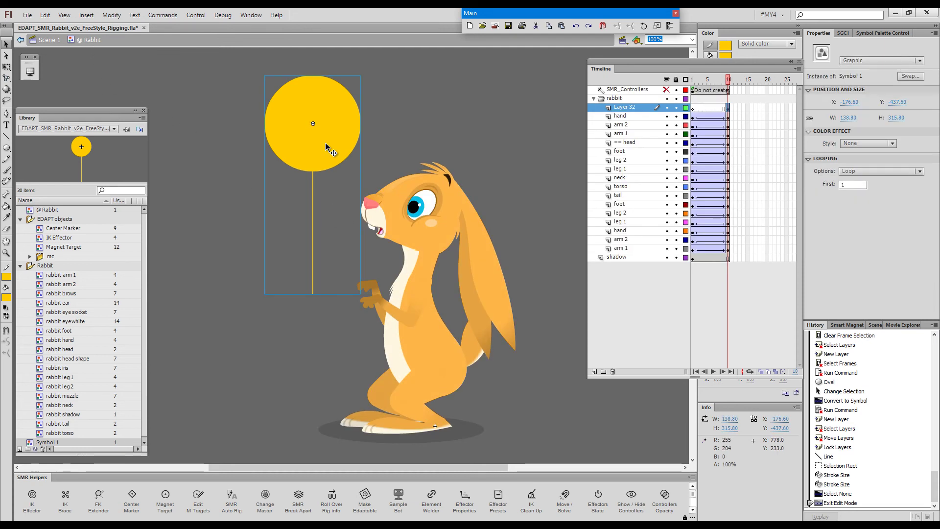
{"action": "key", "text": "q"}
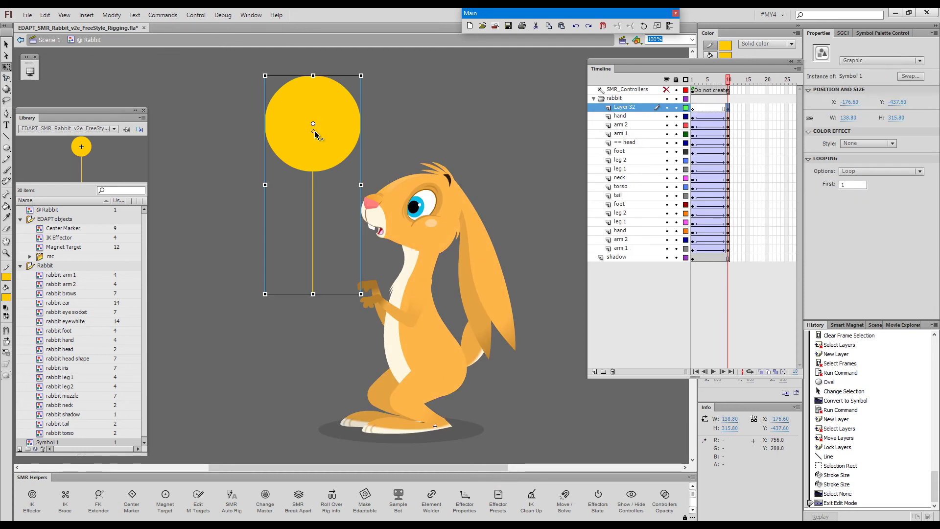
{"action": "left_click", "coordinate": [313, 288]}
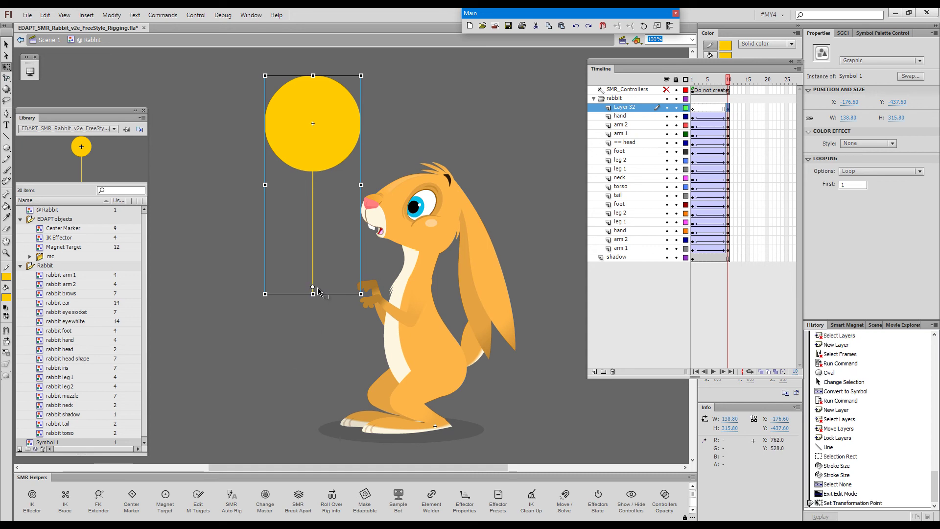
{"action": "left_click_drag", "start_coordinate": [313, 289], "coordinate": [313, 286]}
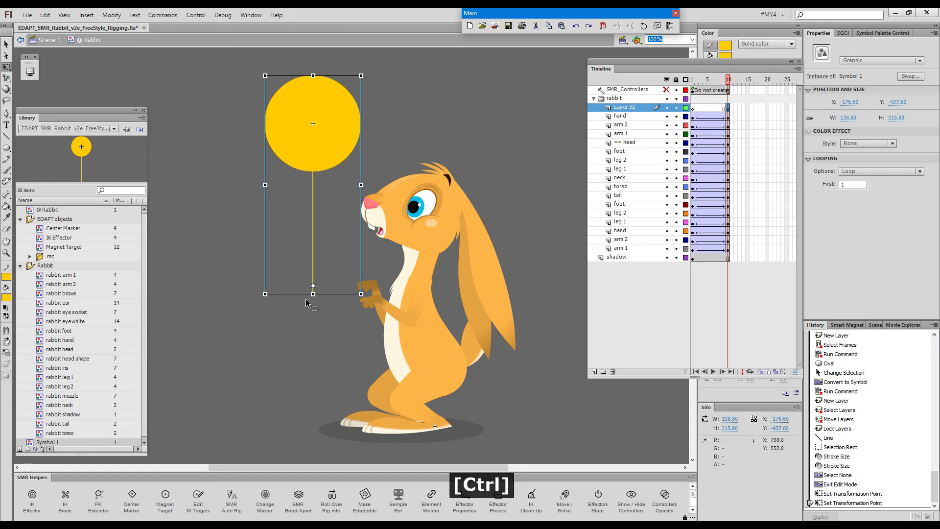
{"action": "key", "text": "ctrl+t"}
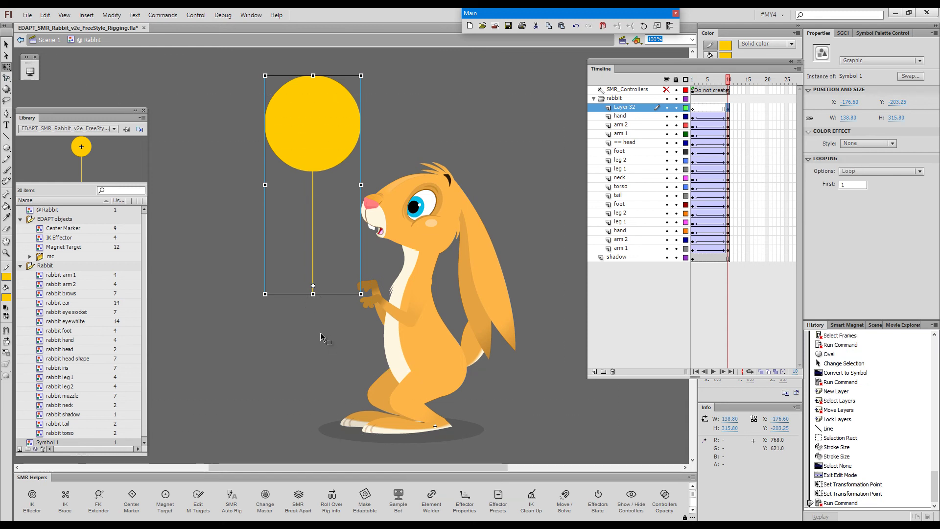
Step: Swing the rabbit's front arm toward the string and move the balloon nearer the hand
{"action": "key", "text": "ctrl+z"}
{"action": "left_click_drag", "start_coordinate": [371, 290], "coordinate": [332, 280]}
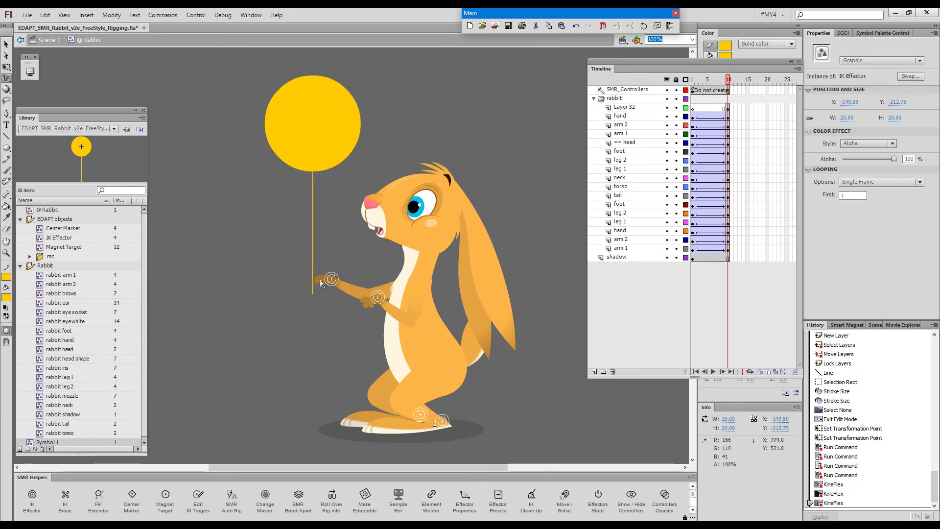
{"action": "key", "text": "v"}
{"action": "mouse_move", "coordinate": [334, 153]}
{"action": "left_mouse_down"}
{"action": "mouse_move", "coordinate": [351, 140]}
{"action": "mouse_move", "coordinate": [337, 143]}
{"action": "left_mouse_up"}
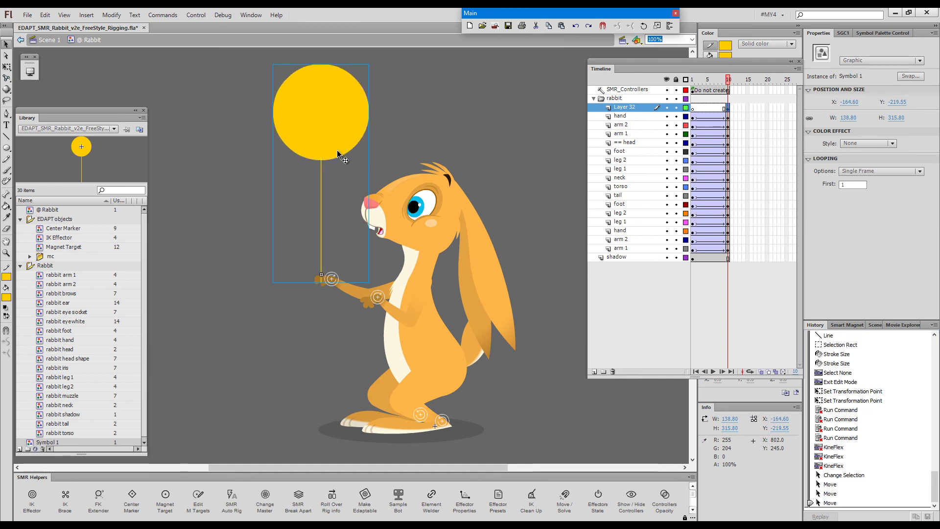
Step: Reset the balloon's pivot at the string's end and place the string end on the hand
{"action": "key", "text": "q"}
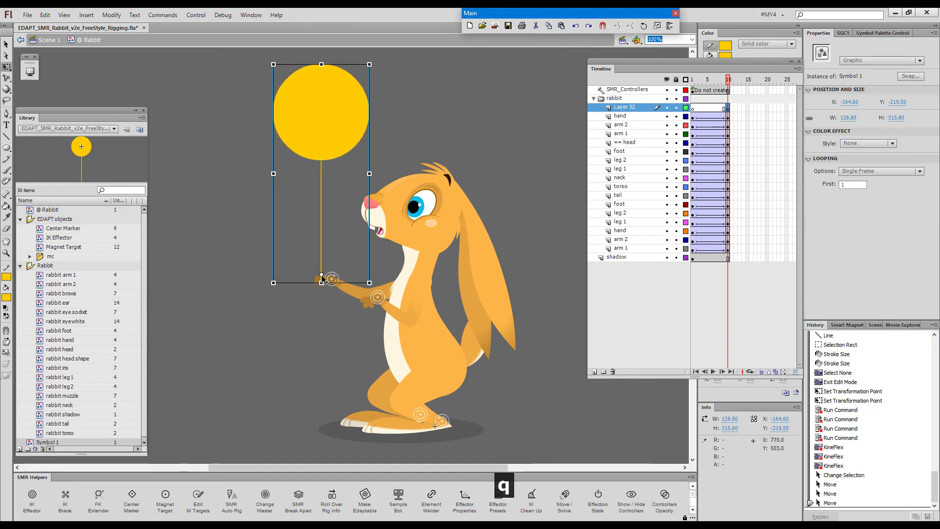
{"action": "left_click_drag", "start_coordinate": [322, 278], "coordinate": [321, 285]}
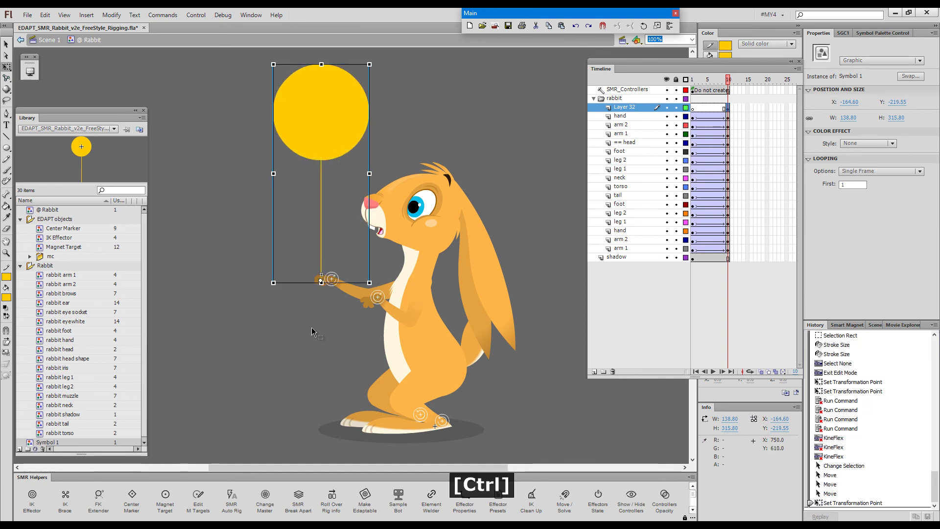
{"action": "key", "text": "ctrl+t"}
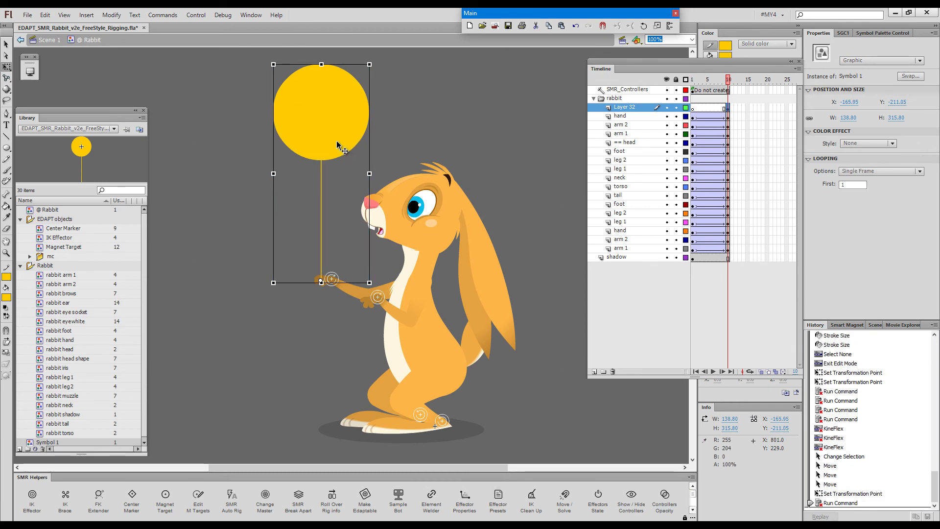
{"action": "left_click_drag", "start_coordinate": [338, 146], "coordinate": [339, 147]}
{"action": "left_click", "coordinate": [349, 268]}
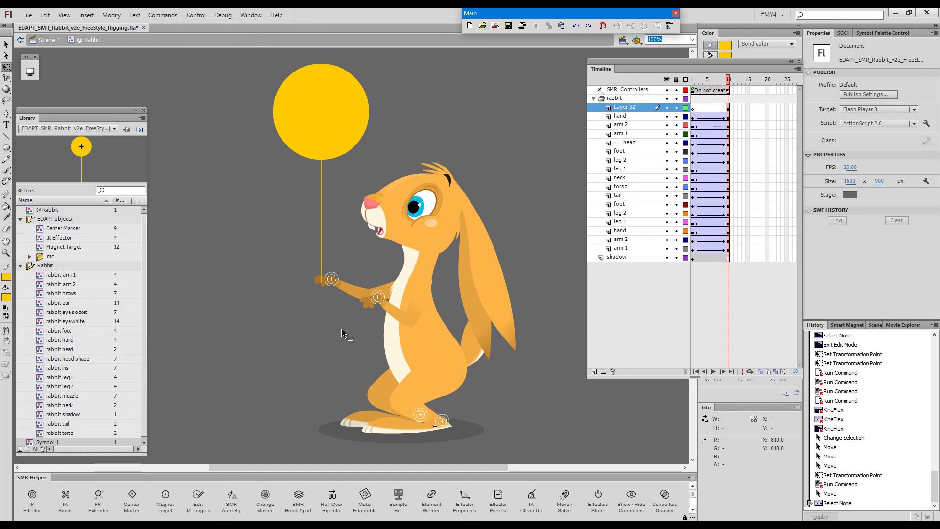
Step: Hide the rig controllers and preview the hand's alternate drawings, returning it to the first one
{"action": "key", "text": "F1"}
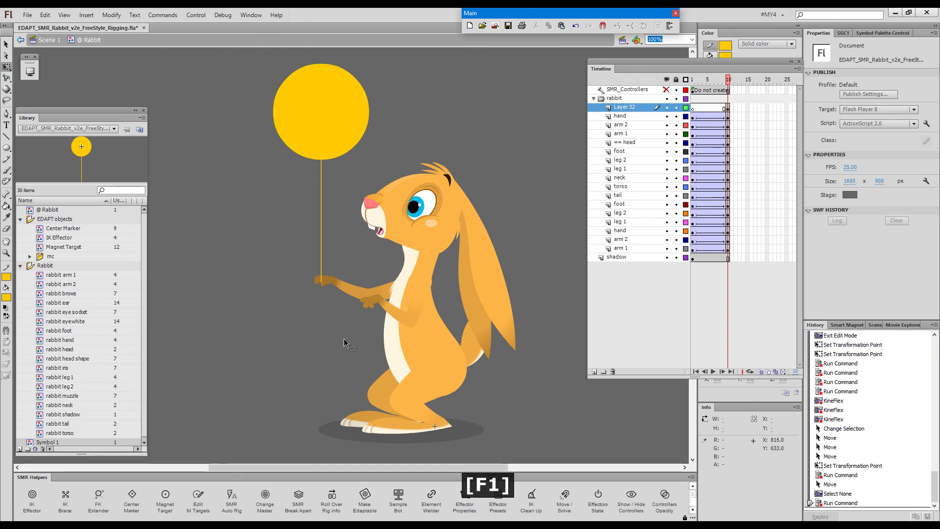
{"action": "key", "text": "v"}
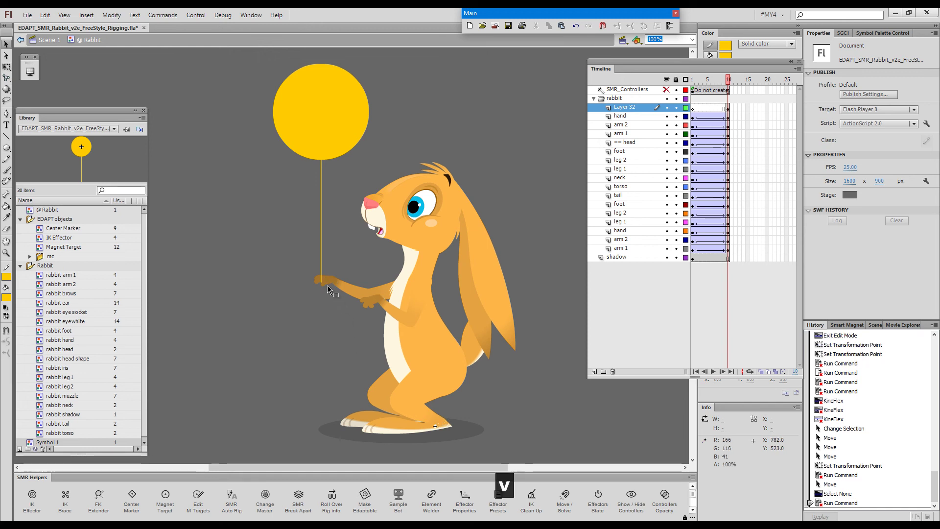
{"action": "left_click", "coordinate": [328, 291]}
{"action": "key", "text": "shift+period"}
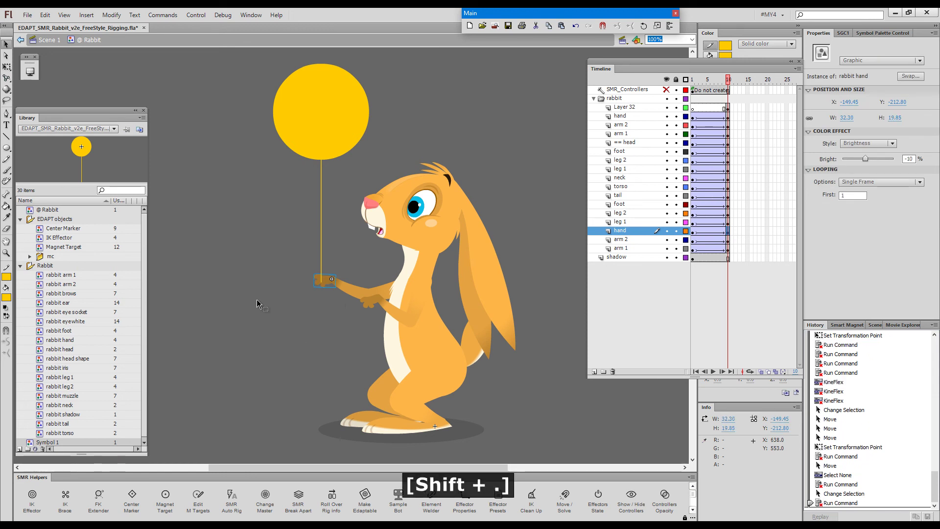
{"action": "key", "text": "shift+period"}
{"action": "key", "text": "shift+comma"}
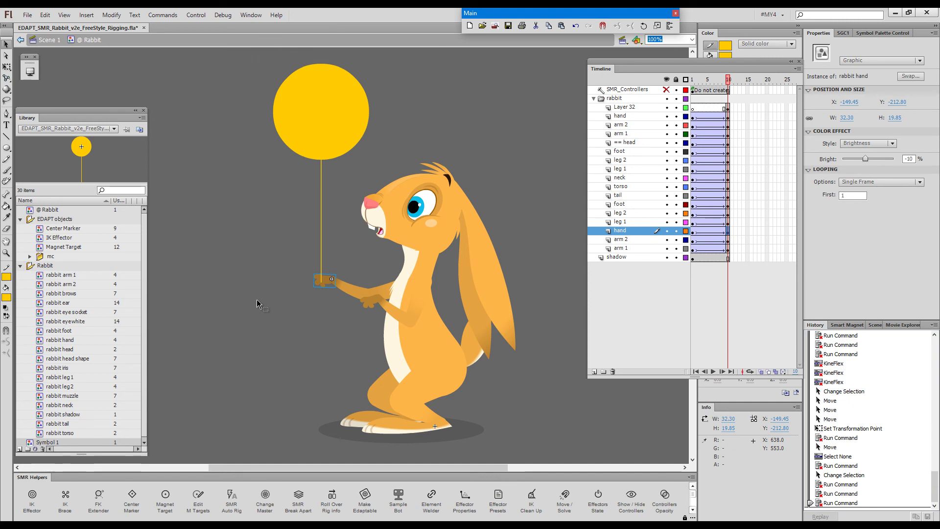
{"action": "left_click_drag", "start_coordinate": [257, 299], "coordinate": [321, 325]}
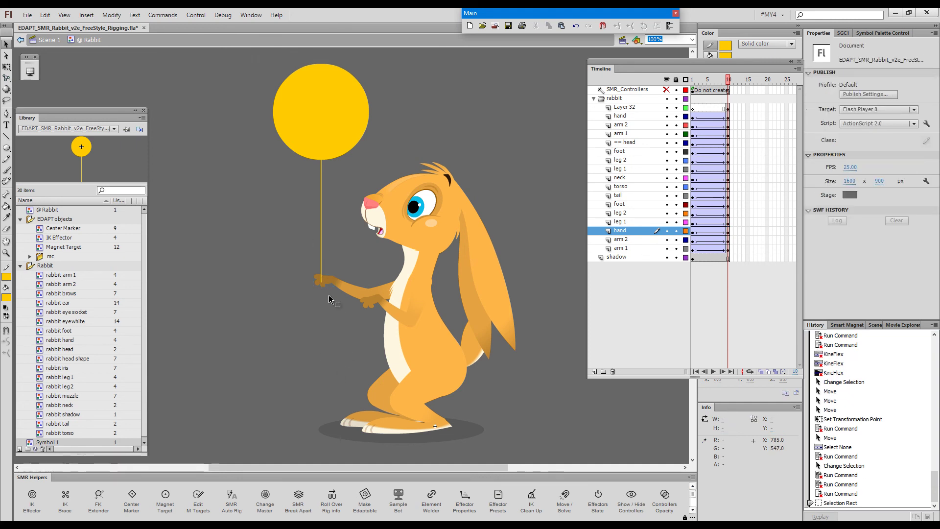
Step: Move Layer 32 down the rabbit folder to sit just above the shadow layer
{"action": "left_click_drag", "start_coordinate": [618, 107], "coordinate": [608, 258]}
{"action": "left_click", "coordinate": [313, 386]}
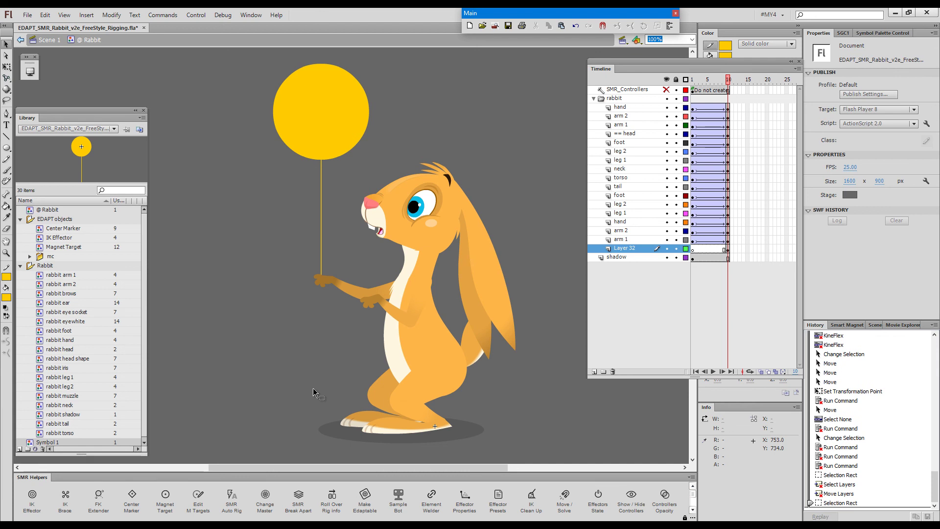
{"action": "left_click", "coordinate": [313, 389]}
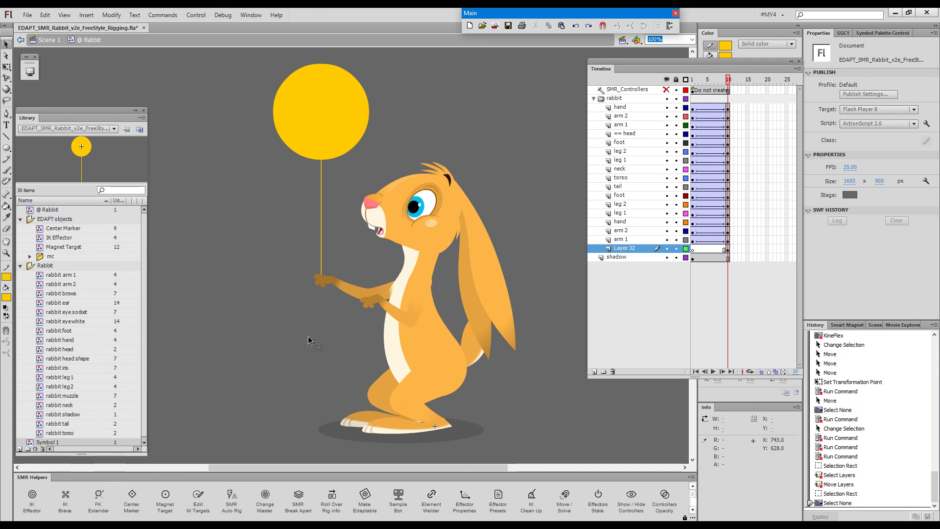
{"action": "key", "text": "F4"}
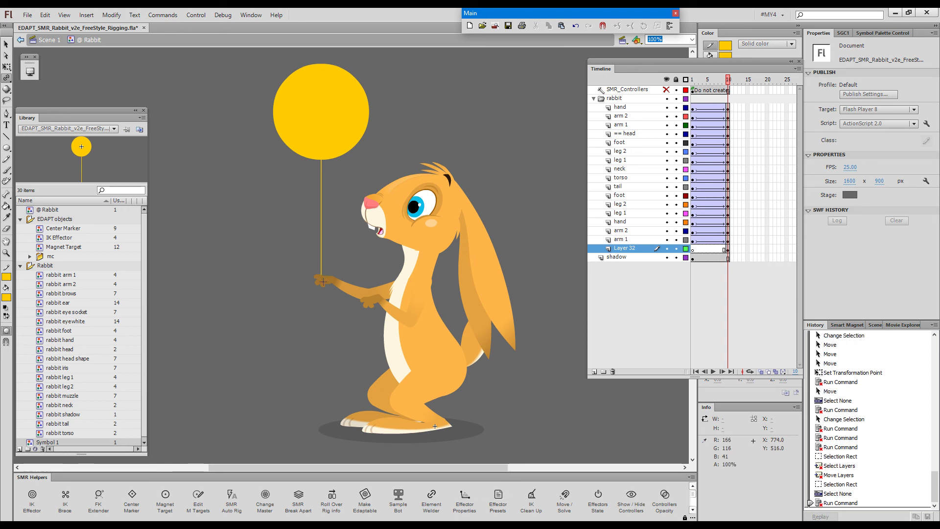
Step: Link the balloon to the rabbit's hand with the FreeStyle Rig tool and realign its string
{"action": "left_click", "coordinate": [435, 426]}
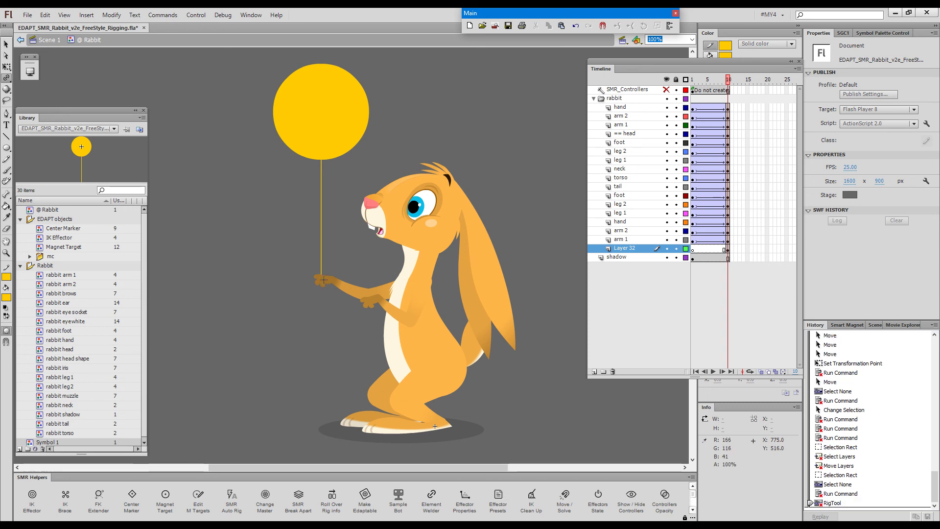
{"action": "left_click_drag", "start_coordinate": [312, 205], "coordinate": [319, 101]}
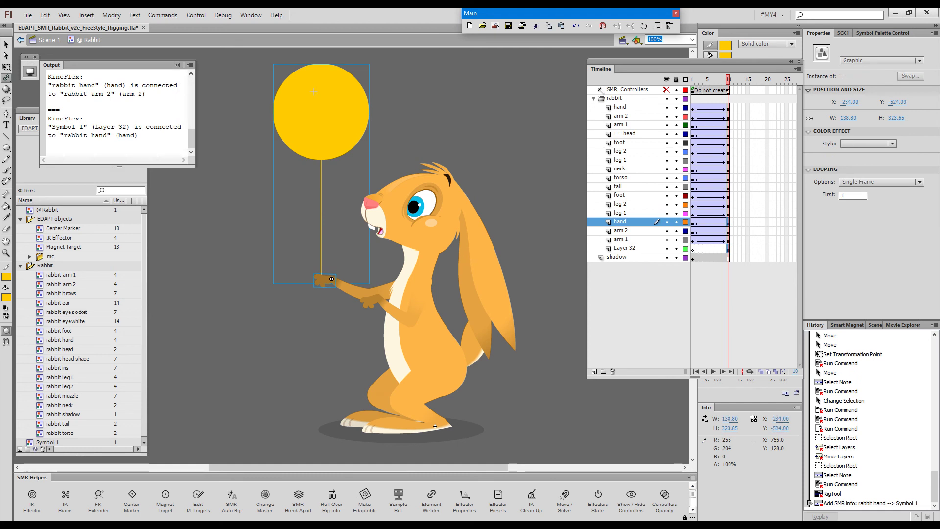
{"action": "key", "text": "v"}
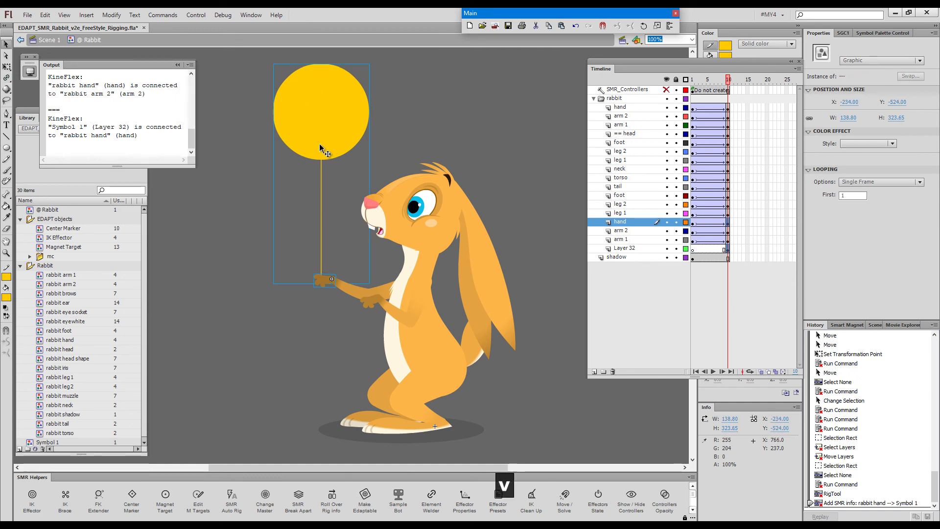
{"action": "left_click", "coordinate": [315, 152]}
{"action": "left_click_drag", "start_coordinate": [327, 126], "coordinate": [290, 123]}
{"action": "key", "text": "w"}
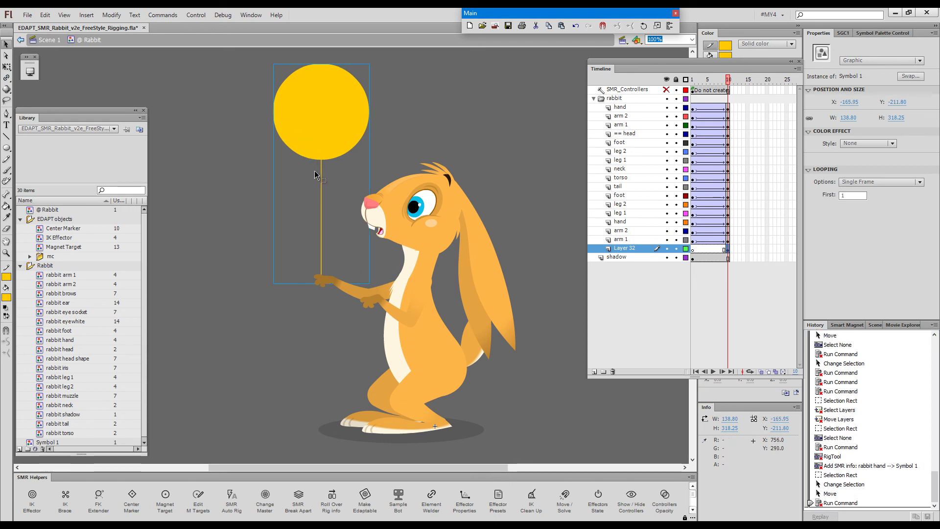
Step: Show the rig controllers and drag the hand to check the balloon follows it
{"action": "key", "text": "F1"}
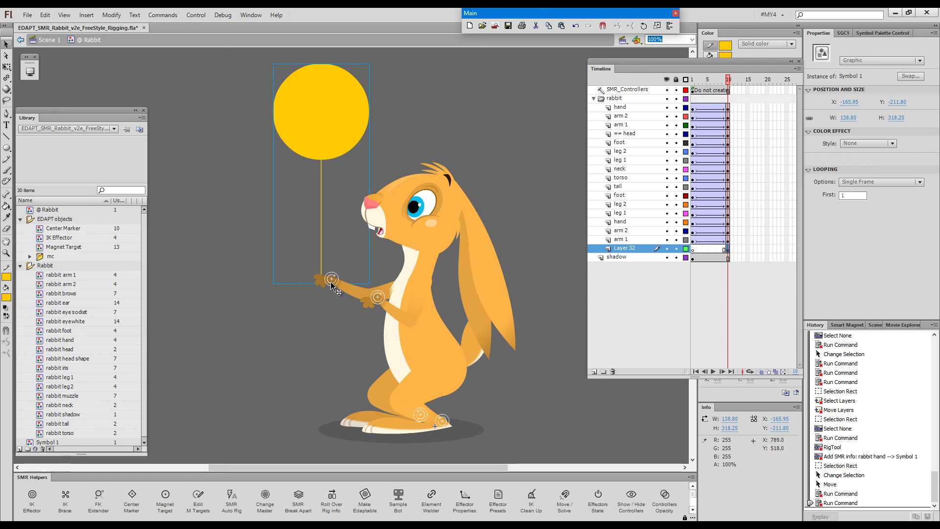
{"action": "key", "text": "g"}
{"action": "mouse_move", "coordinate": [335, 286]}
{"action": "left_mouse_down"}
{"action": "mouse_move", "coordinate": [364, 277]}
{"action": "mouse_move", "coordinate": [349, 276]}
{"action": "mouse_move", "coordinate": [358, 301]}
{"action": "mouse_move", "coordinate": [361, 267]}
{"action": "mouse_move", "coordinate": [347, 265]}
{"action": "mouse_move", "coordinate": [354, 286]}
{"action": "mouse_move", "coordinate": [348, 279]}
{"action": "left_mouse_up"}
Step: Flex the torso forward, kick one leg back and lower the balloon hand into a walking pose
{"action": "key", "text": "shift+alt"}
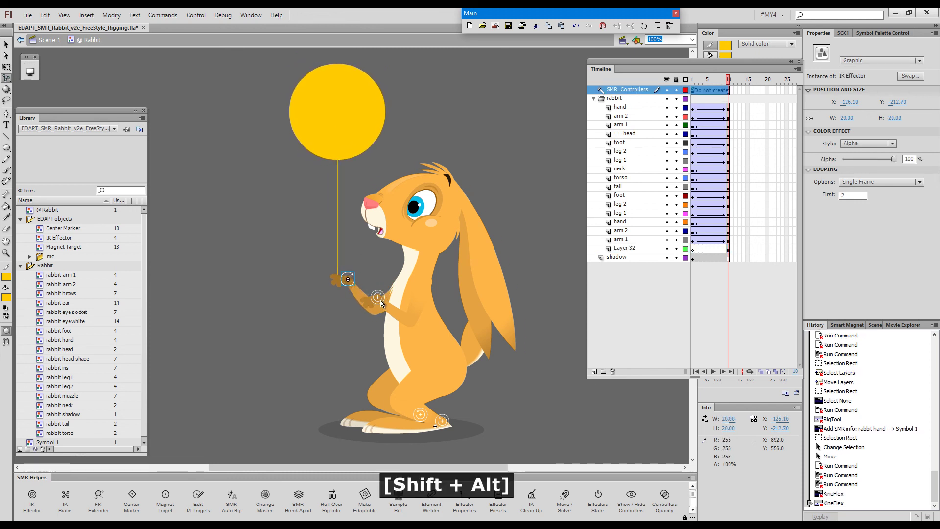
{"action": "left_click_drag", "start_coordinate": [403, 327], "coordinate": [428, 338]}
{"action": "mouse_move", "coordinate": [330, 272]}
{"action": "left_mouse_down"}
{"action": "mouse_move", "coordinate": [363, 305]}
{"action": "mouse_move", "coordinate": [349, 277]}
{"action": "mouse_move", "coordinate": [327, 274]}
{"action": "left_mouse_up"}
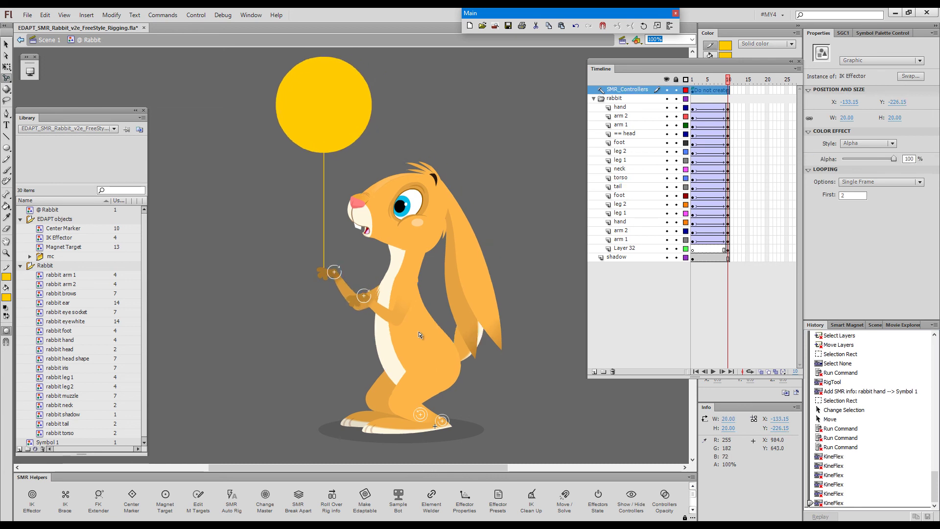
{"action": "left_click_drag", "start_coordinate": [419, 334], "coordinate": [409, 318]}
{"action": "left_click_drag", "start_coordinate": [420, 414], "coordinate": [370, 382]}
{"action": "left_click", "coordinate": [339, 242]}
{"action": "left_click_drag", "start_coordinate": [339, 242], "coordinate": [364, 292]}
{"action": "left_click", "coordinate": [433, 317]}
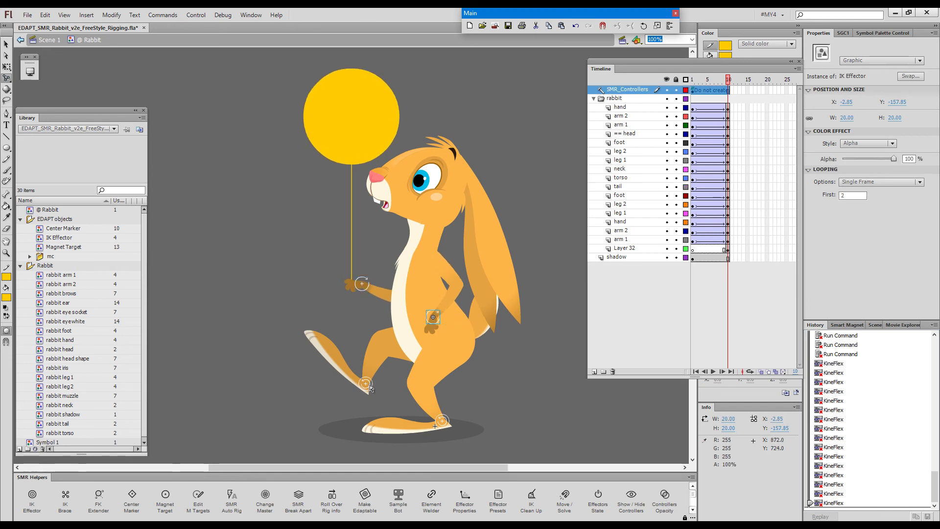
{"action": "left_click_drag", "start_coordinate": [370, 388], "coordinate": [341, 382]}
{"action": "left_click", "coordinate": [542, 374]}
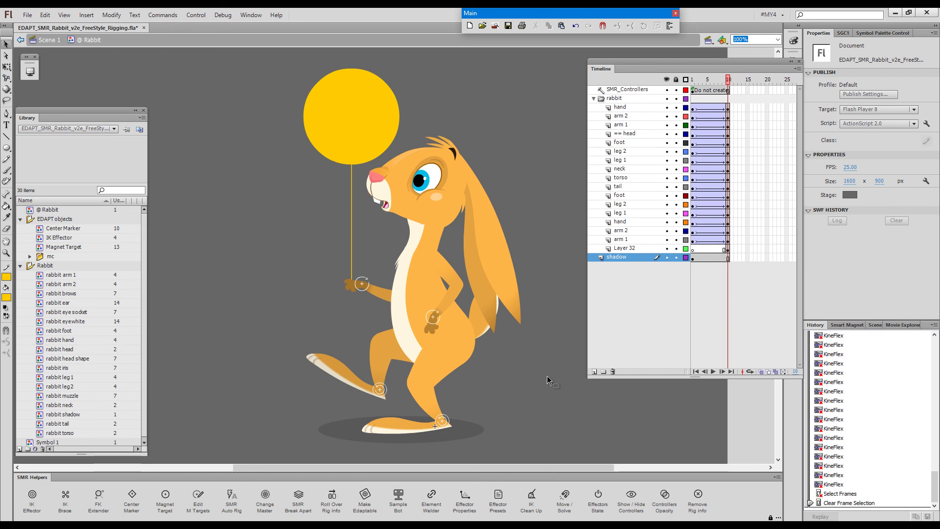